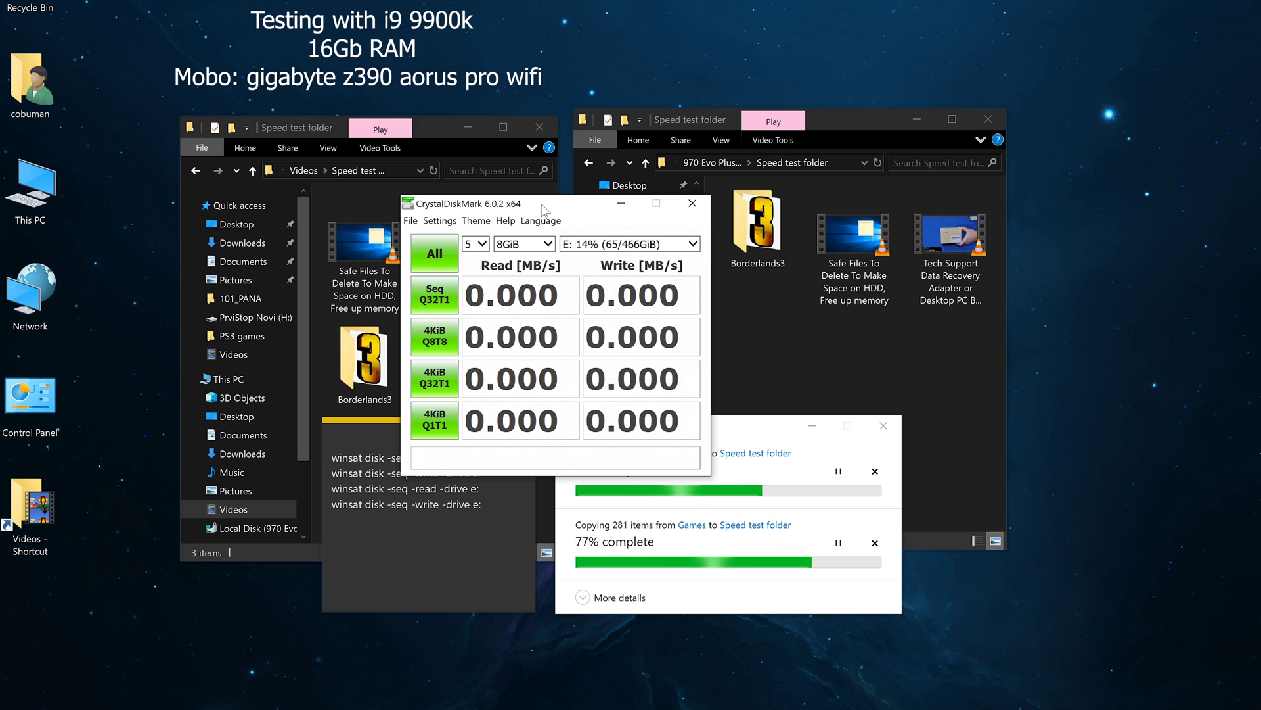
# Reposition the CrystalDiskMark window lower, over the two Speed test folder windows.
pyautogui.moveTo(546, 209); pyautogui.dragTo(536, 231)
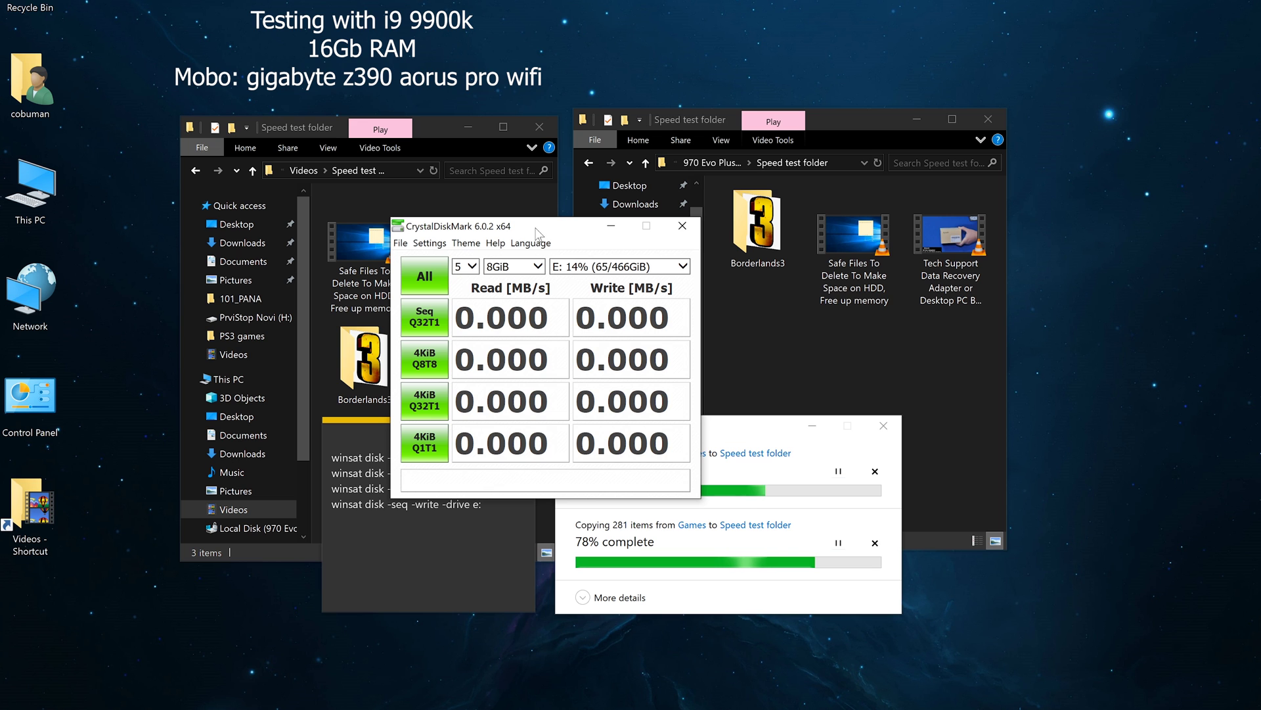
pyautogui.moveTo(550, 235); pyautogui.dragTo(587, 424)
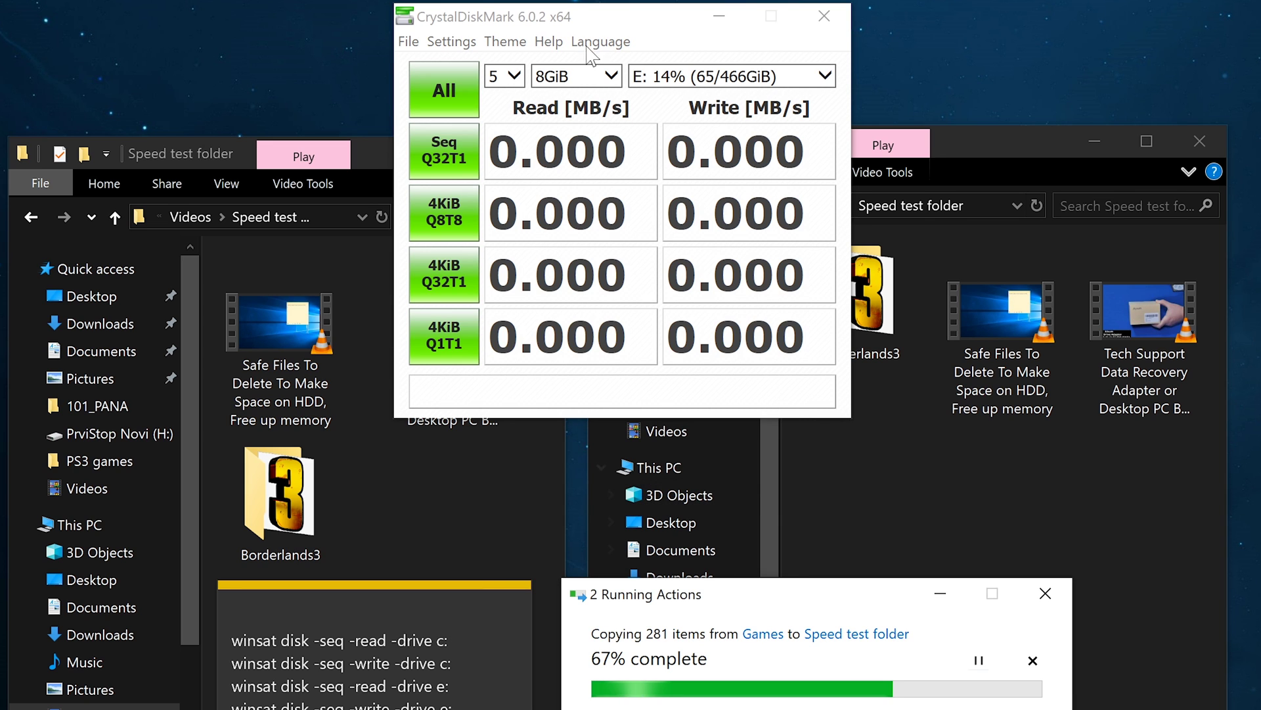
pyautogui.moveTo(585, 23); pyautogui.dragTo(572, 91)
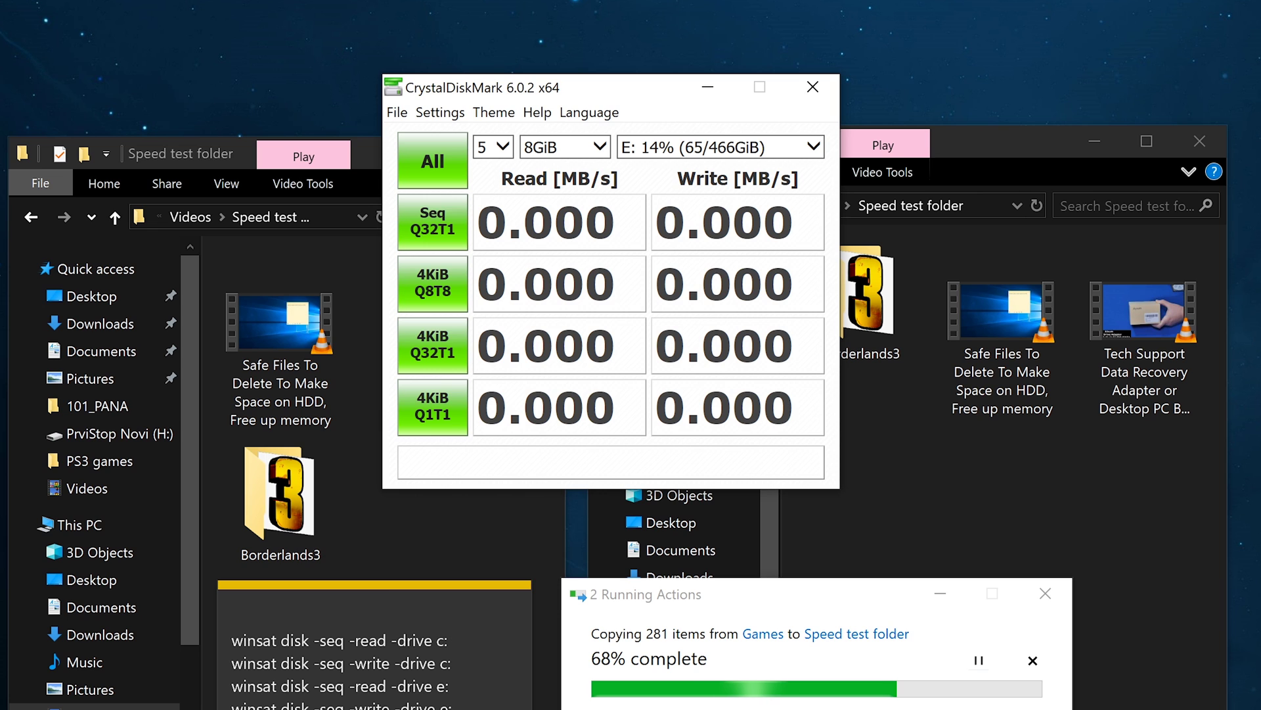
# Raise the winsat note, the copy progress dialog and the CrystalDiskMark window higher on screen.
pyautogui.click(377, 587)
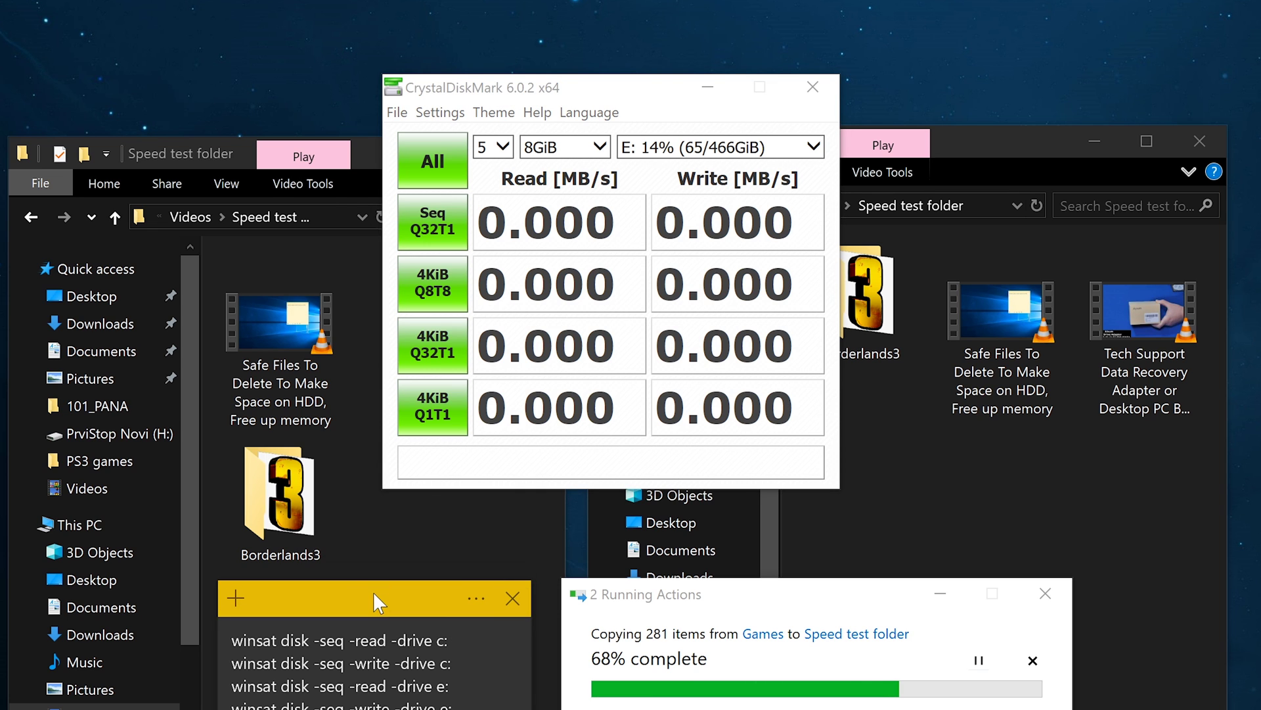
pyautogui.moveTo(372, 590); pyautogui.dragTo(339, 451)
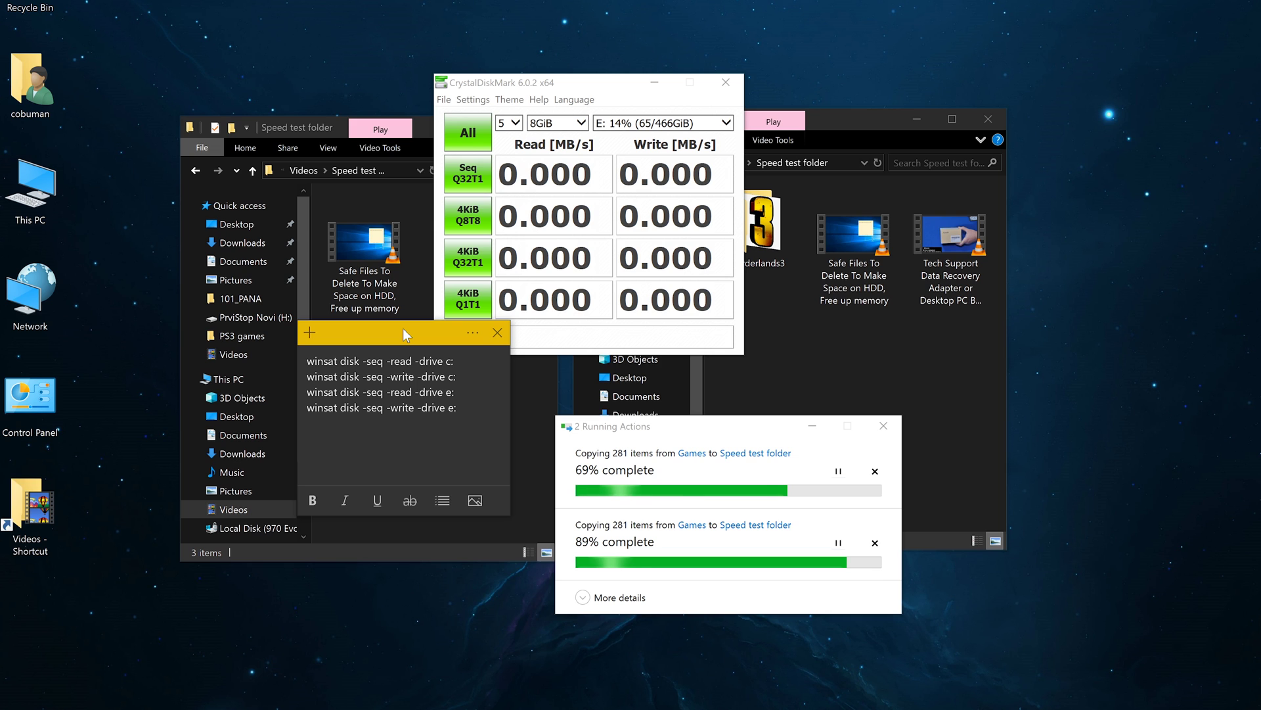
pyautogui.moveTo(736, 437); pyautogui.dragTo(732, 360)
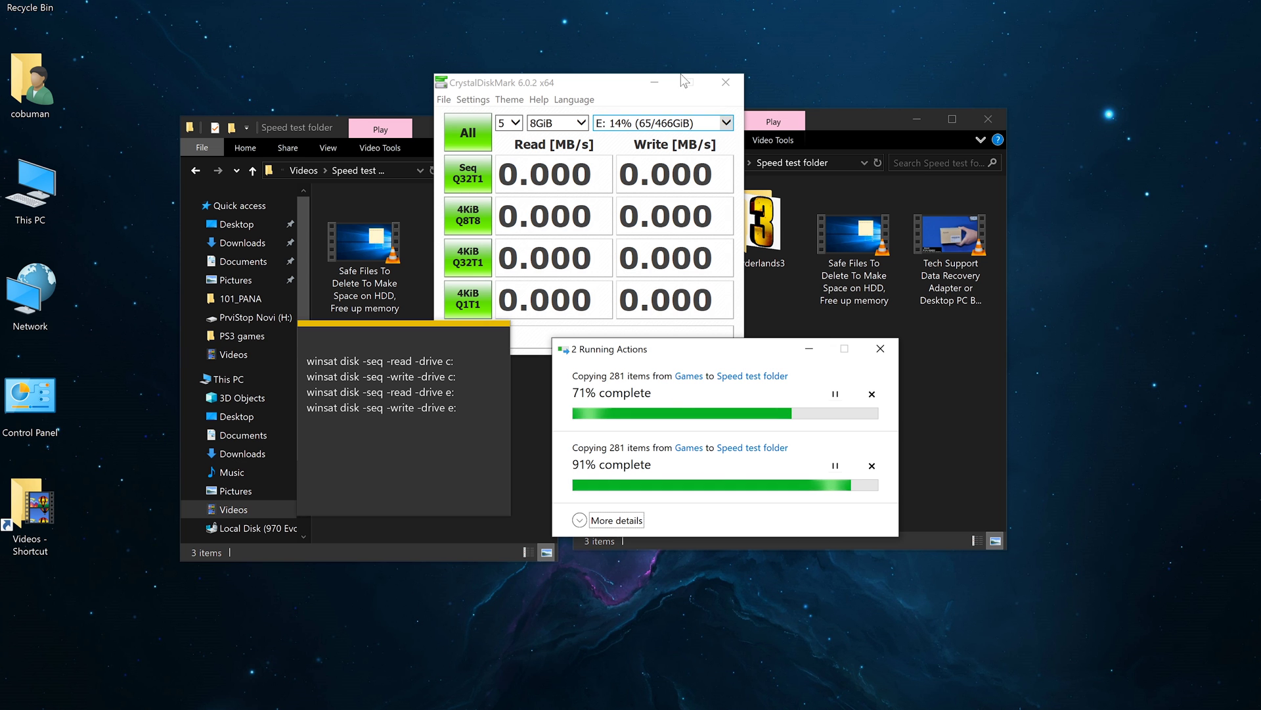
pyautogui.moveTo(615, 88); pyautogui.dragTo(630, 10)
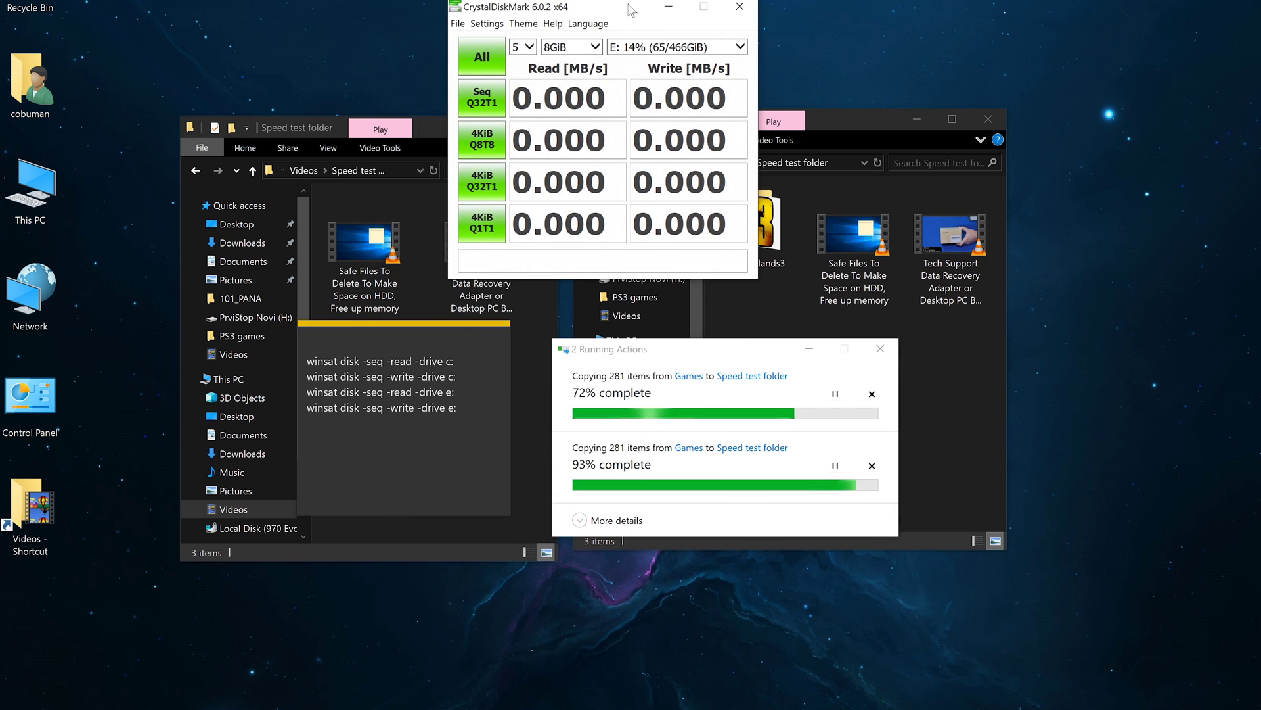
# Minimize the Speed test folder, copy progress and CrystalDiskMark windows, leaving only the winsat note.
pyautogui.click(421, 128)
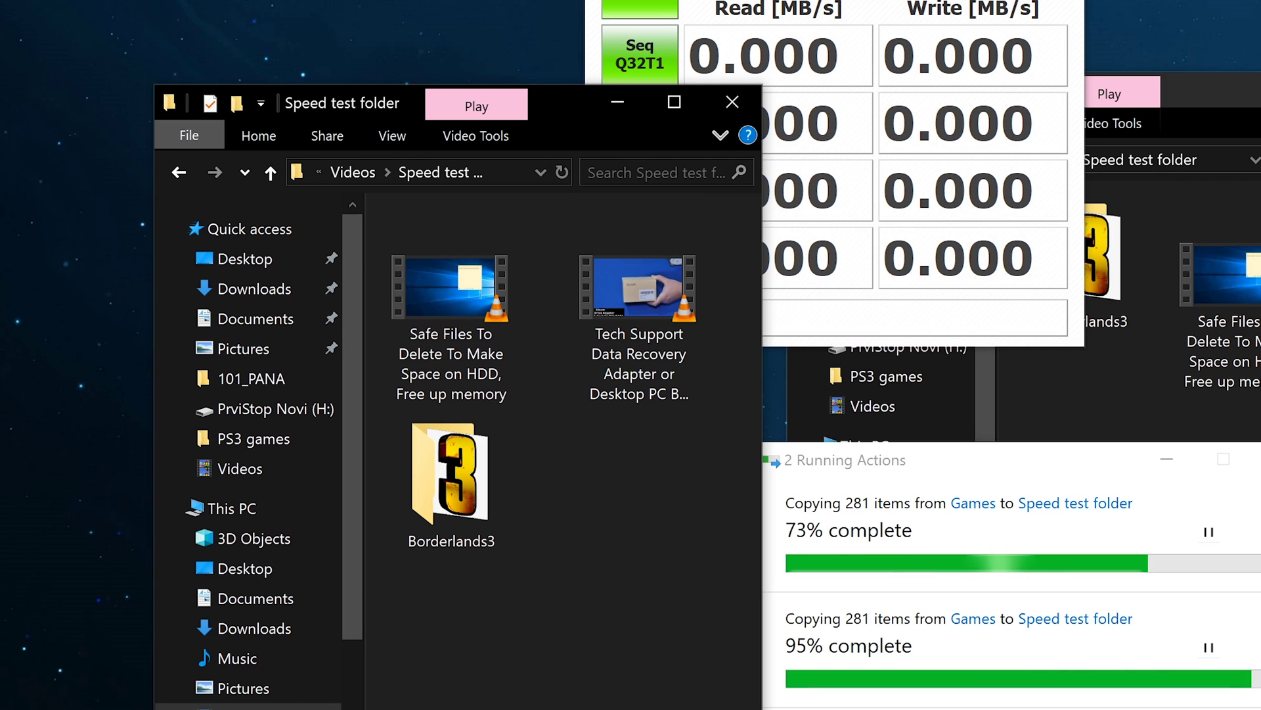
pyautogui.click(1215, 84)
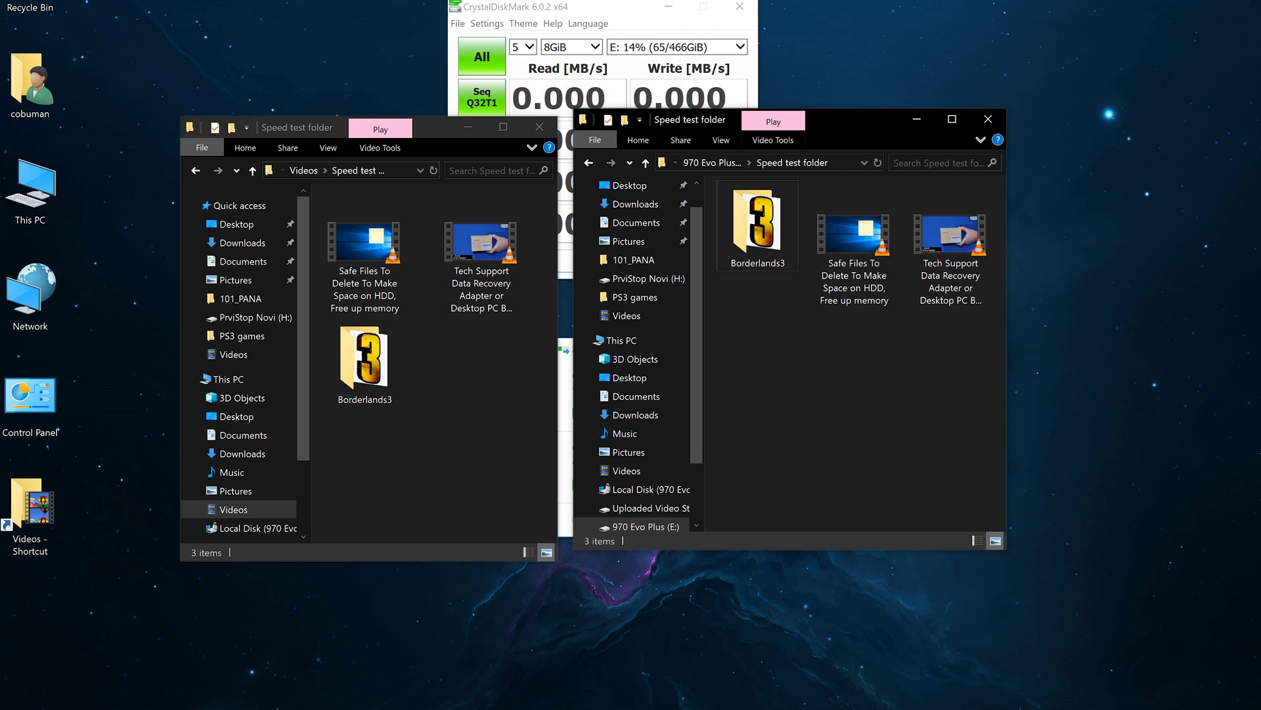
pyautogui.click(565, 427)
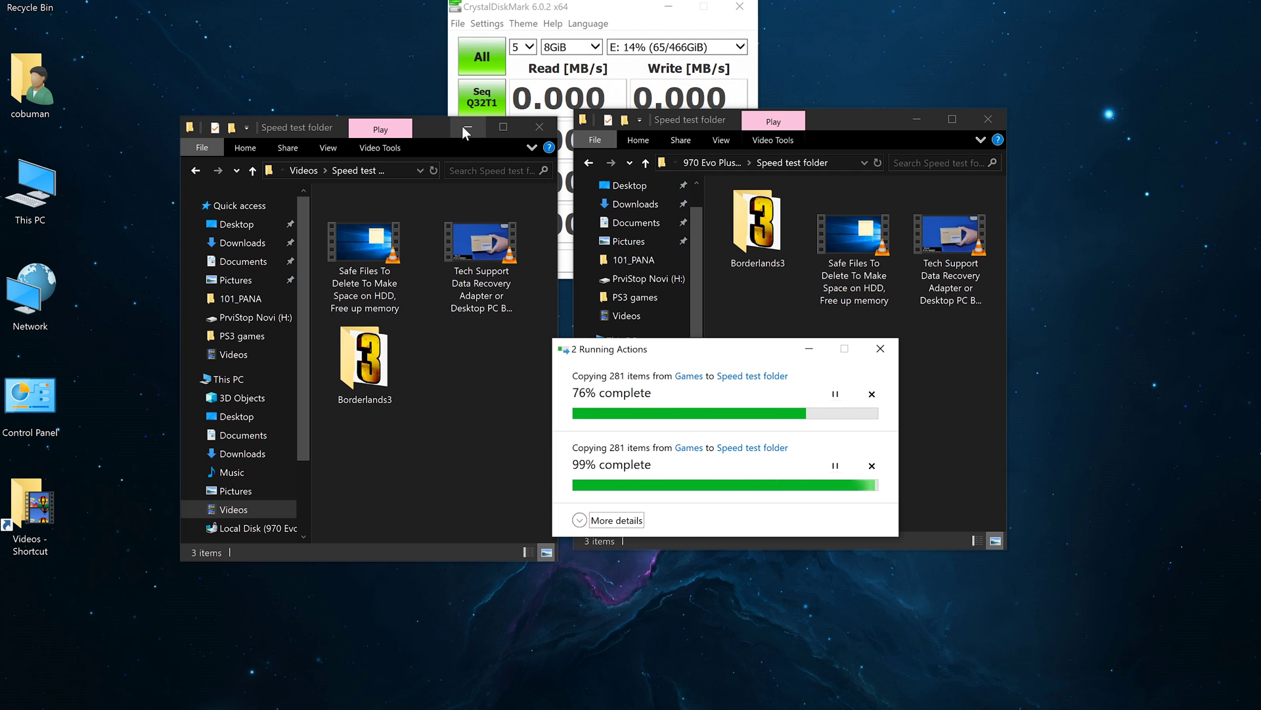
pyautogui.click(759, 227)
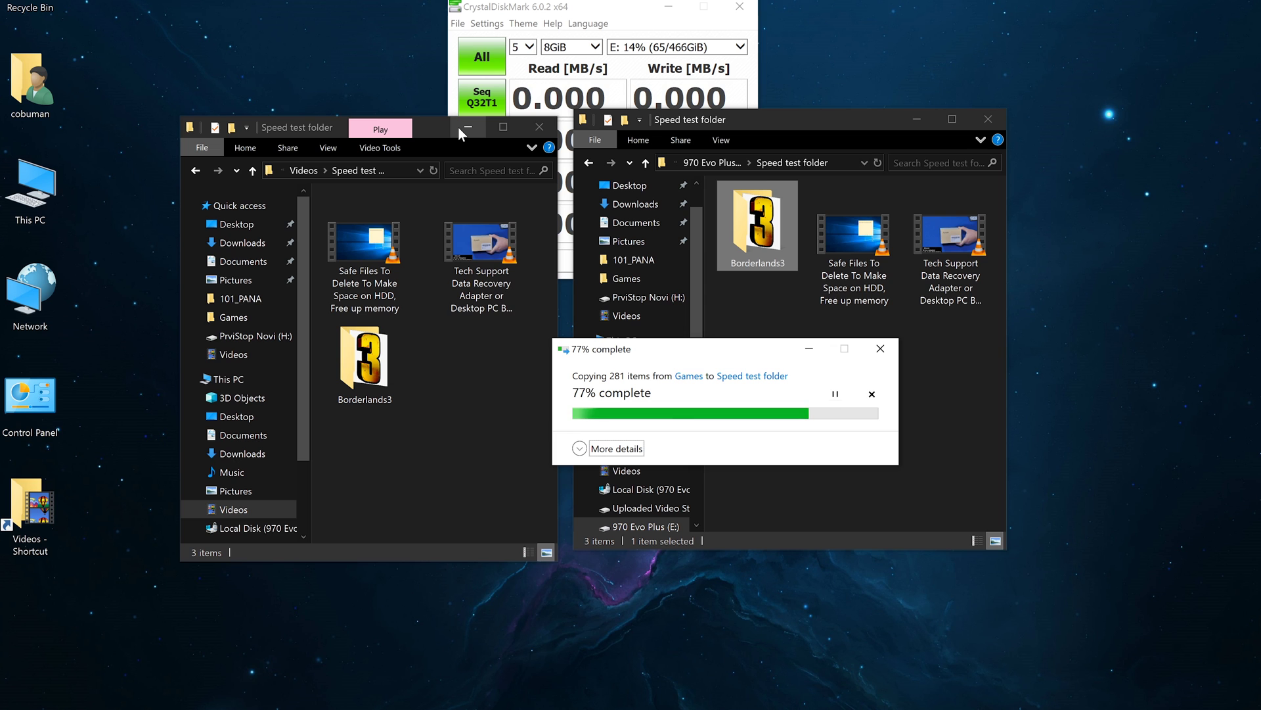
pyautogui.click(467, 127)
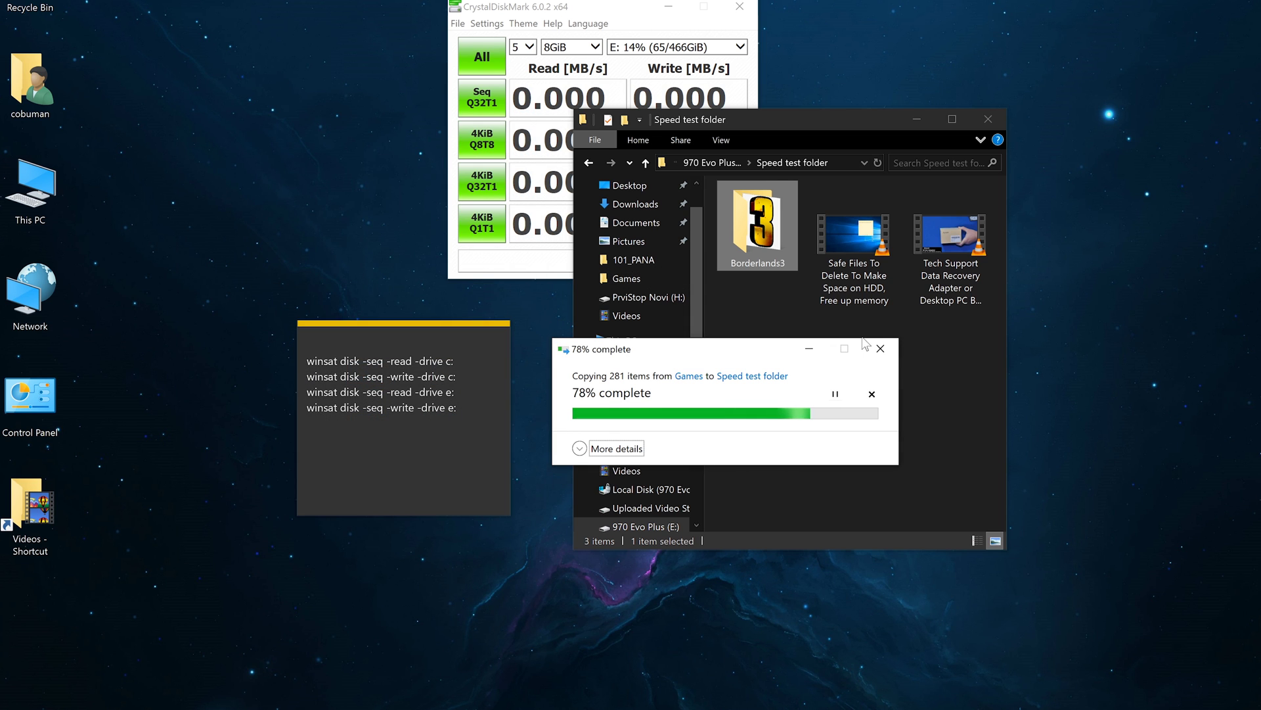
pyautogui.click(811, 348)
pyautogui.click(918, 120)
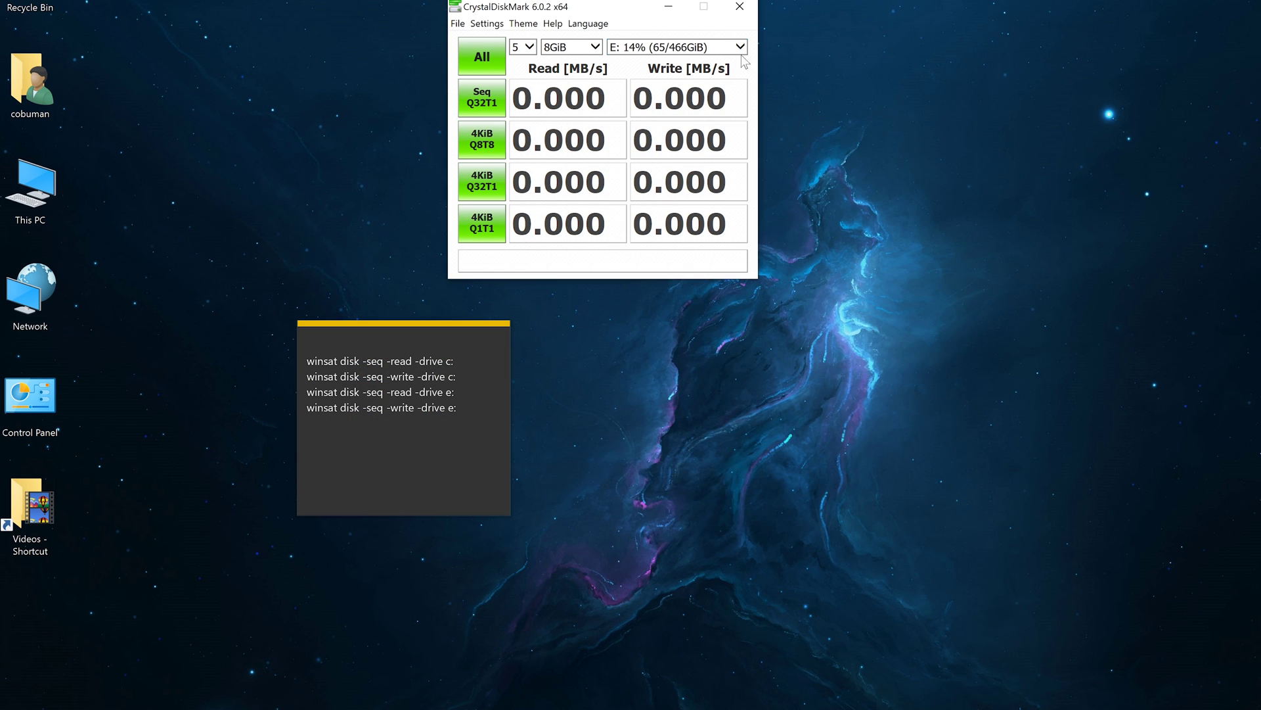
# Move the Samsung_NVM driver installer icon left on the desktop and launch it.
pyautogui.click(669, 7)
pyautogui.click(500, 183)
pyautogui.moveTo(497, 186); pyautogui.dragTo(297, 186)
pyautogui.doubleClick(306, 195)
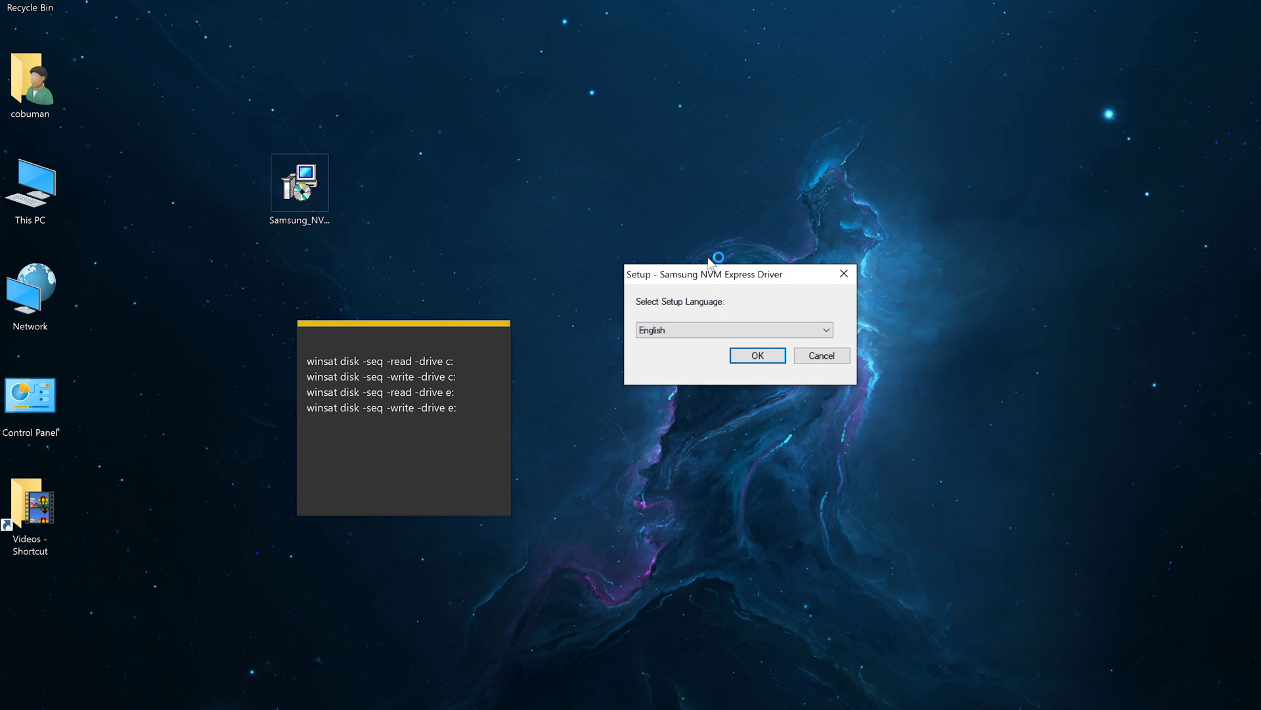
# Accept English for the Samsung NVM setup, move the winsat note to the bottom, and cancel setup.
pyautogui.moveTo(710, 273); pyautogui.dragTo(376, 176)
pyautogui.click(423, 259)
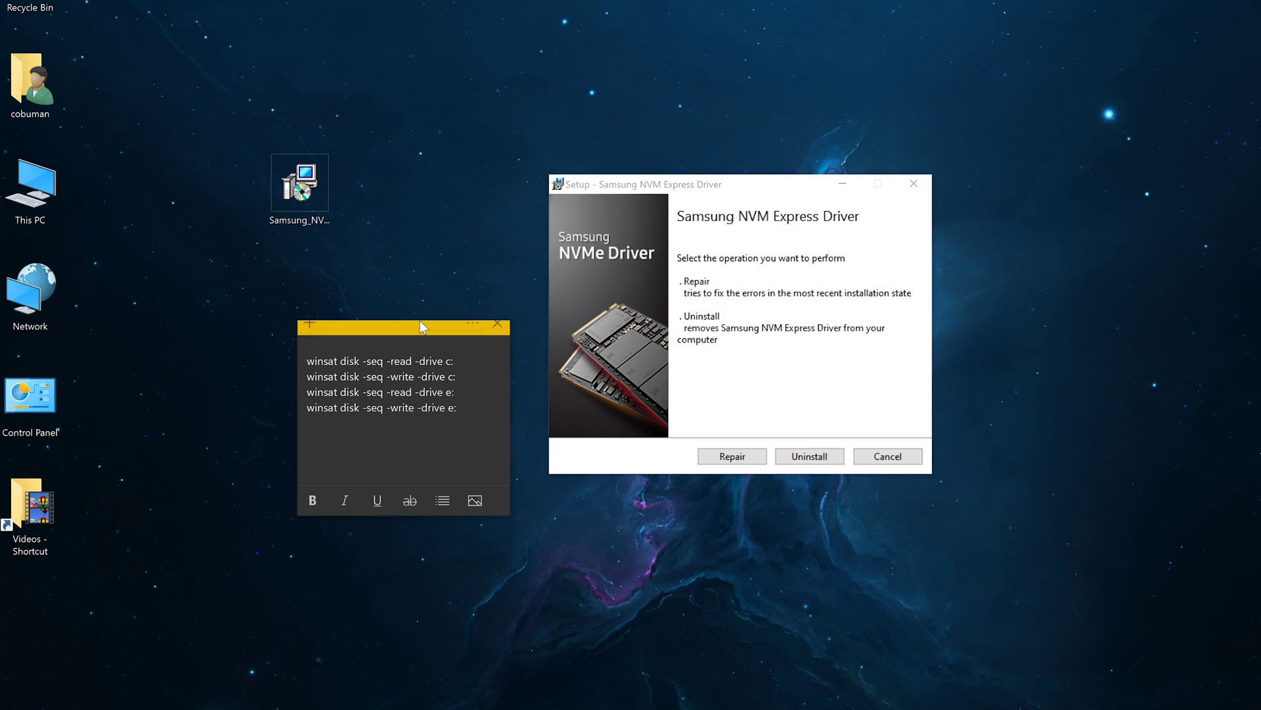
pyautogui.moveTo(414, 321); pyautogui.dragTo(413, 435)
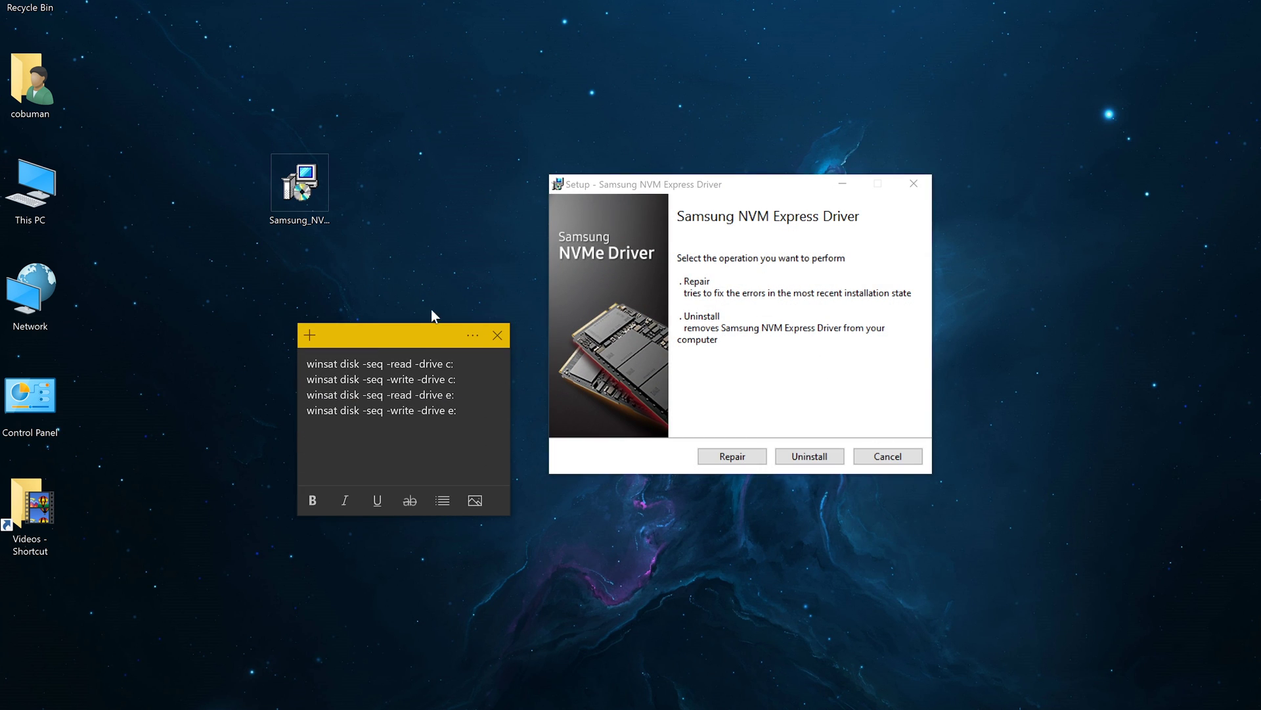
pyautogui.moveTo(421, 342); pyautogui.dragTo(965, 521)
pyautogui.moveTo(758, 189); pyautogui.dragTo(507, 187)
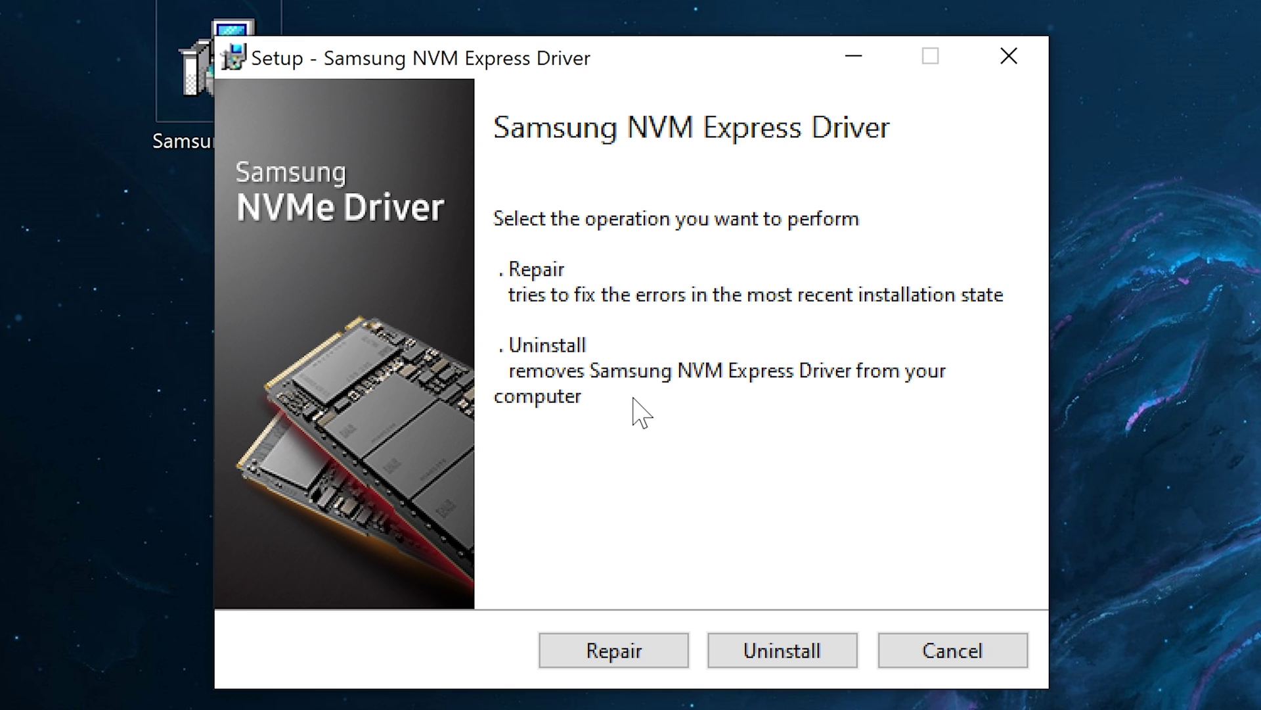
pyautogui.click(946, 647)
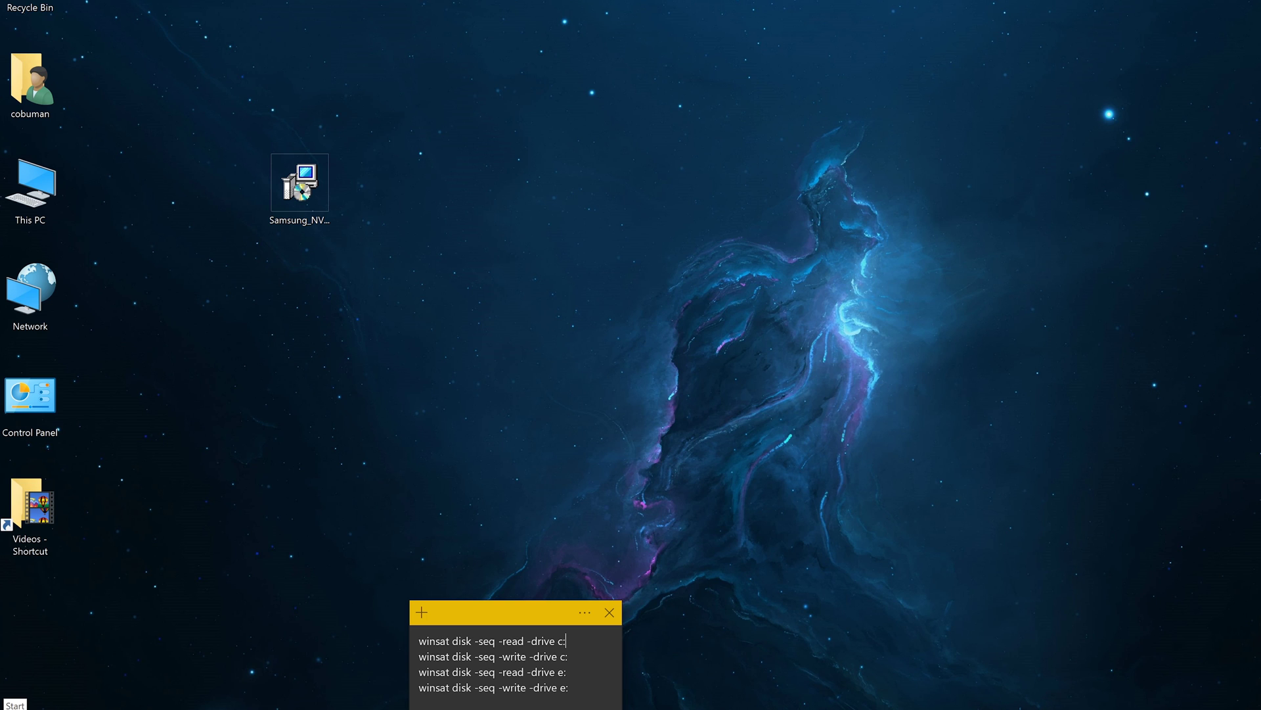
# Open Device Manager from the Start button's context menu and bring it fully into view.
pyautogui.rightClick(13, 703)
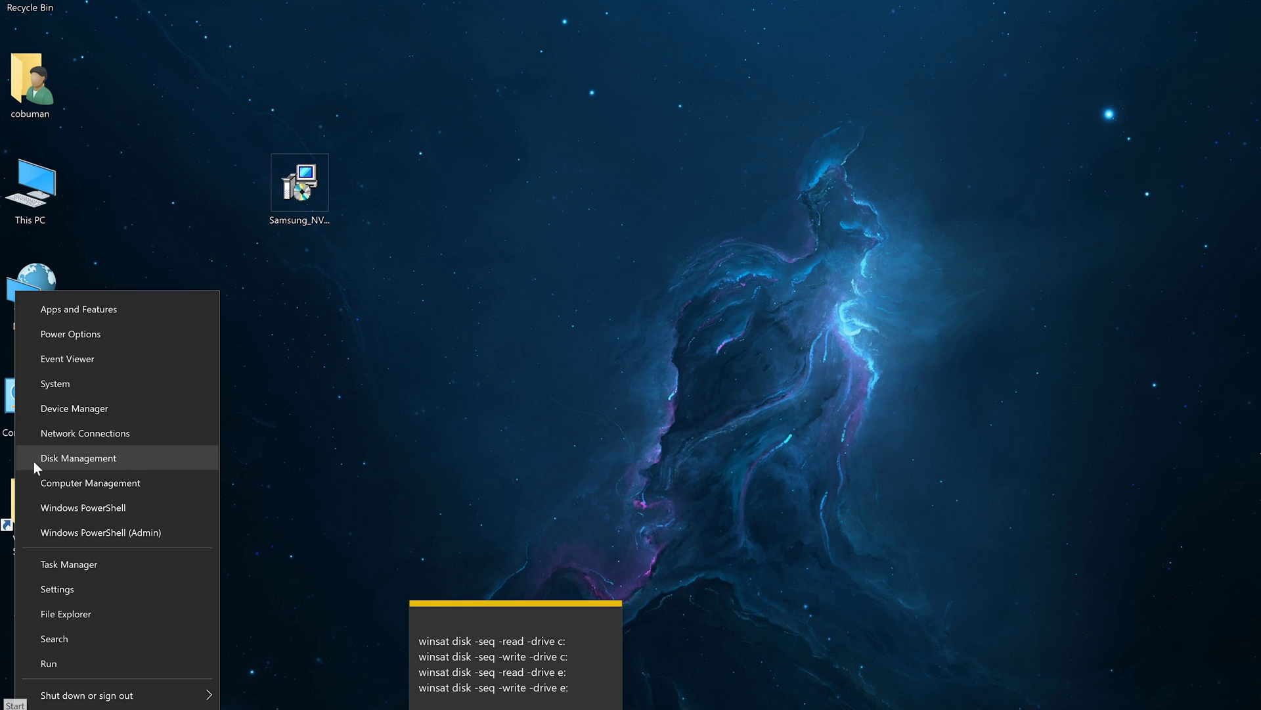
pyautogui.click(99, 403)
pyautogui.moveTo(304, 1); pyautogui.dragTo(295, 55)
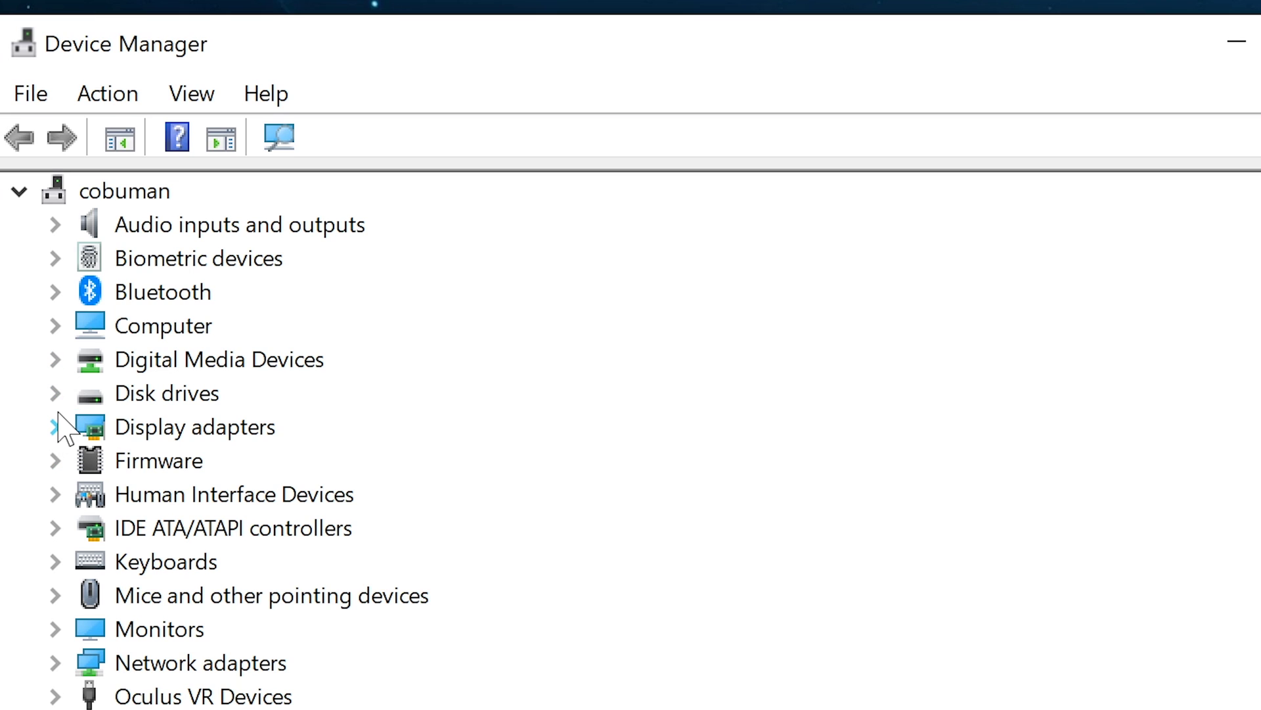
# Expand Disk drives and compare the NVMe Samsung SSD 970 and Samsung SSD 970 EVO 250GB entries.
pyautogui.click(56, 394)
pyautogui.click(292, 501)
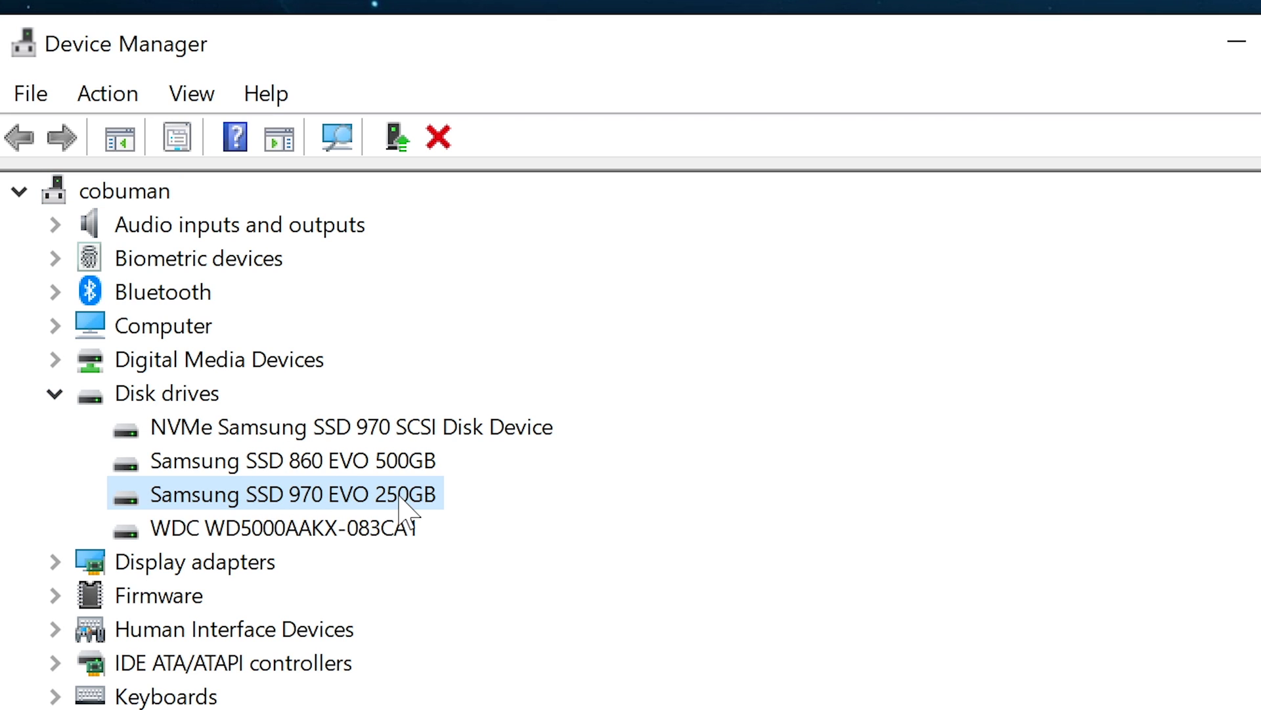
pyautogui.click(360, 434)
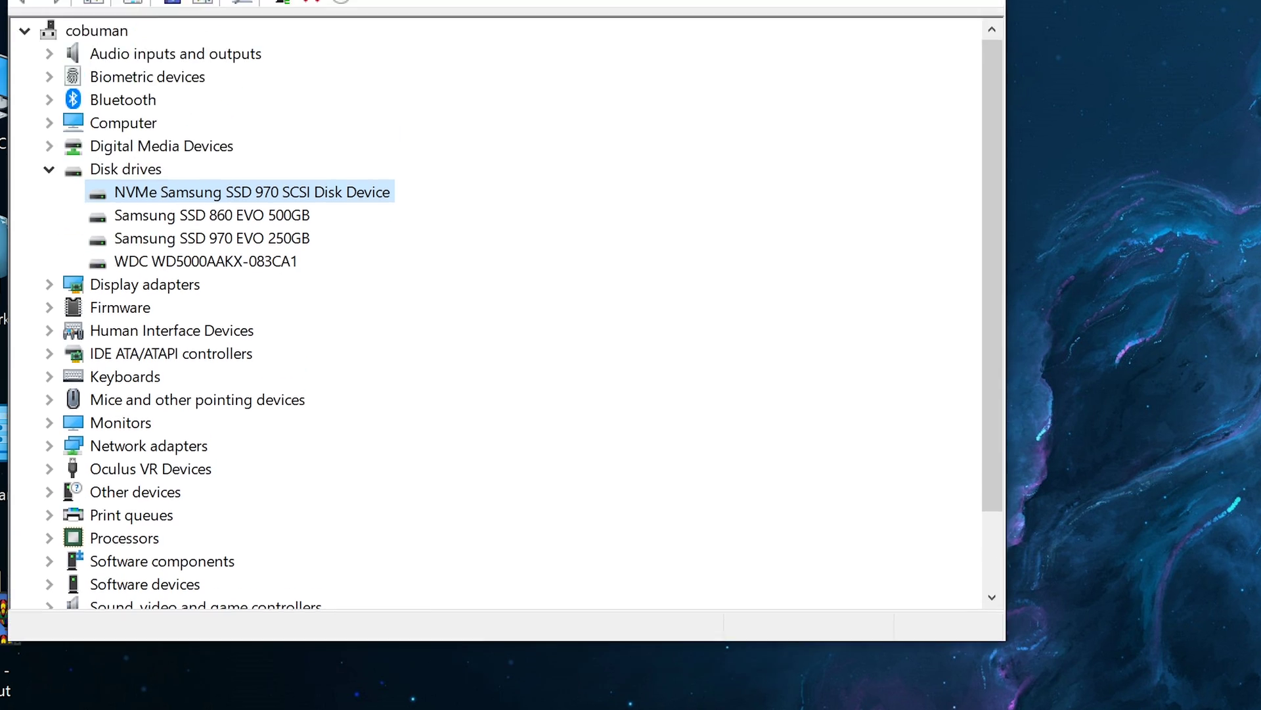
pyautogui.moveTo(414, 0); pyautogui.dragTo(448, 0)
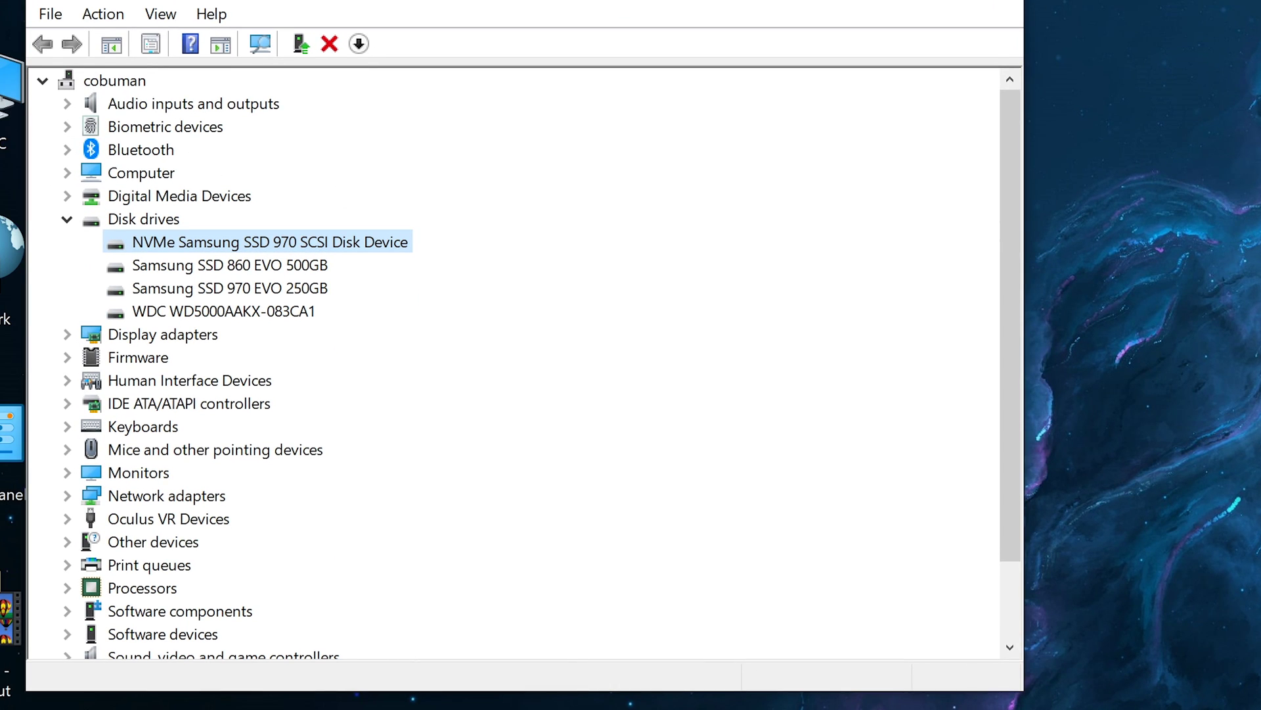
pyautogui.click(294, 294)
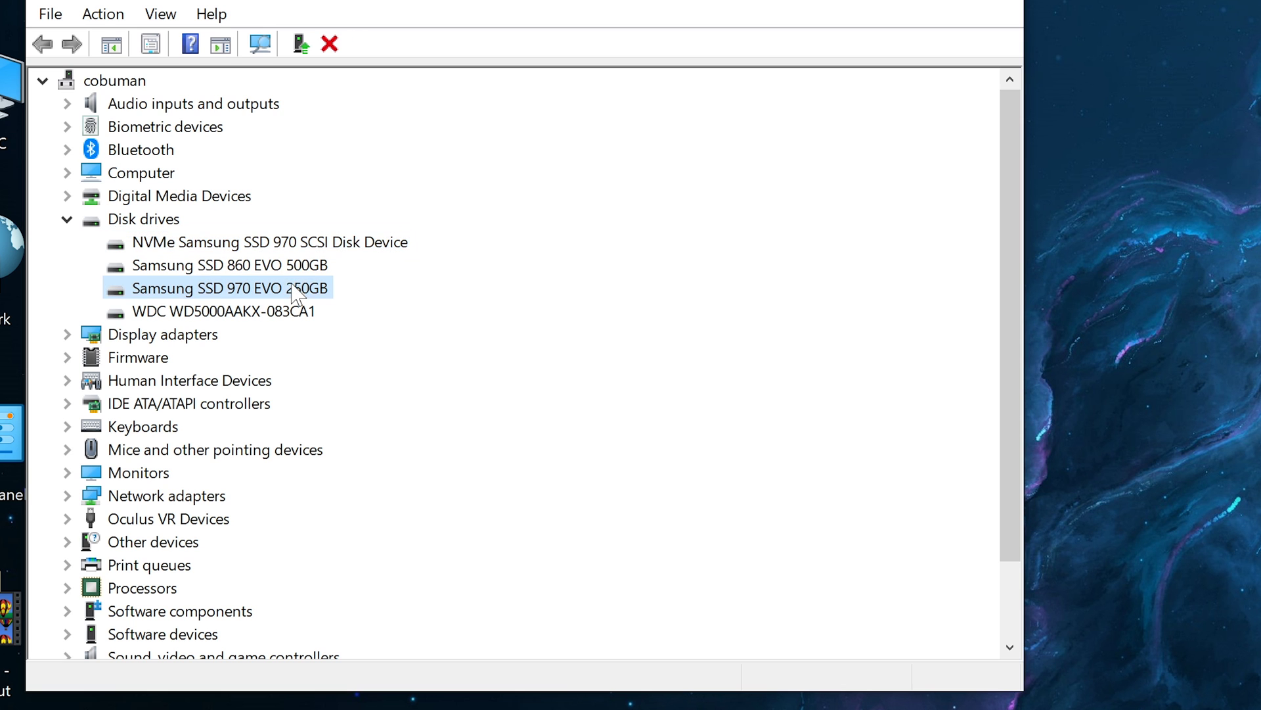
pyautogui.click(346, 240)
# Close Device Manager and open This PC to pick out the 970 Evo Plus (E:) drive.
pyautogui.click(1011, 3)
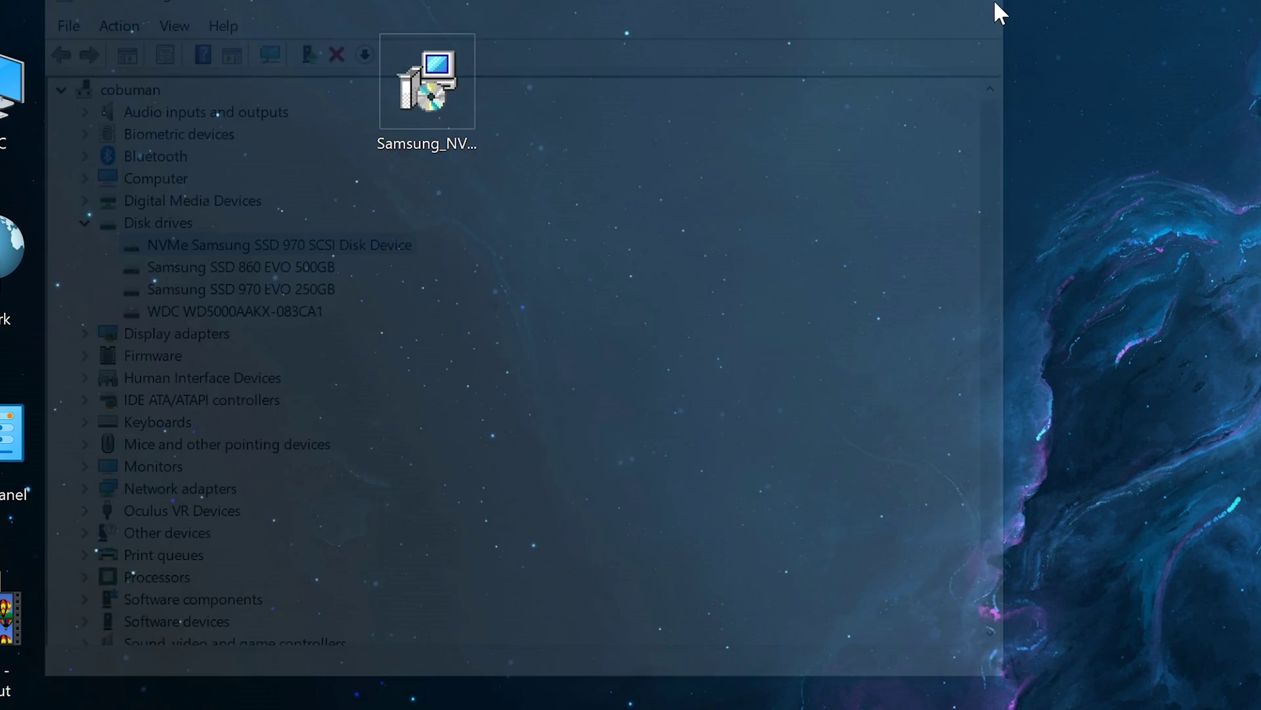
pyautogui.press('super+e')
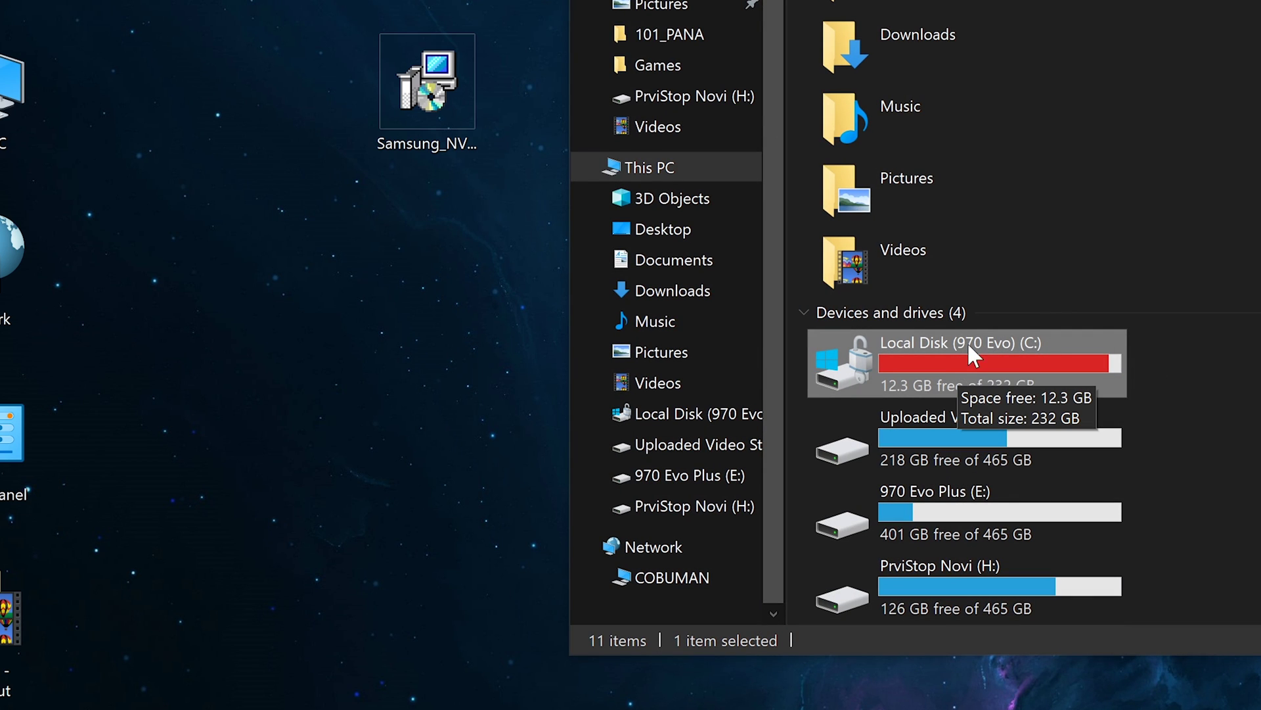
pyautogui.click(988, 527)
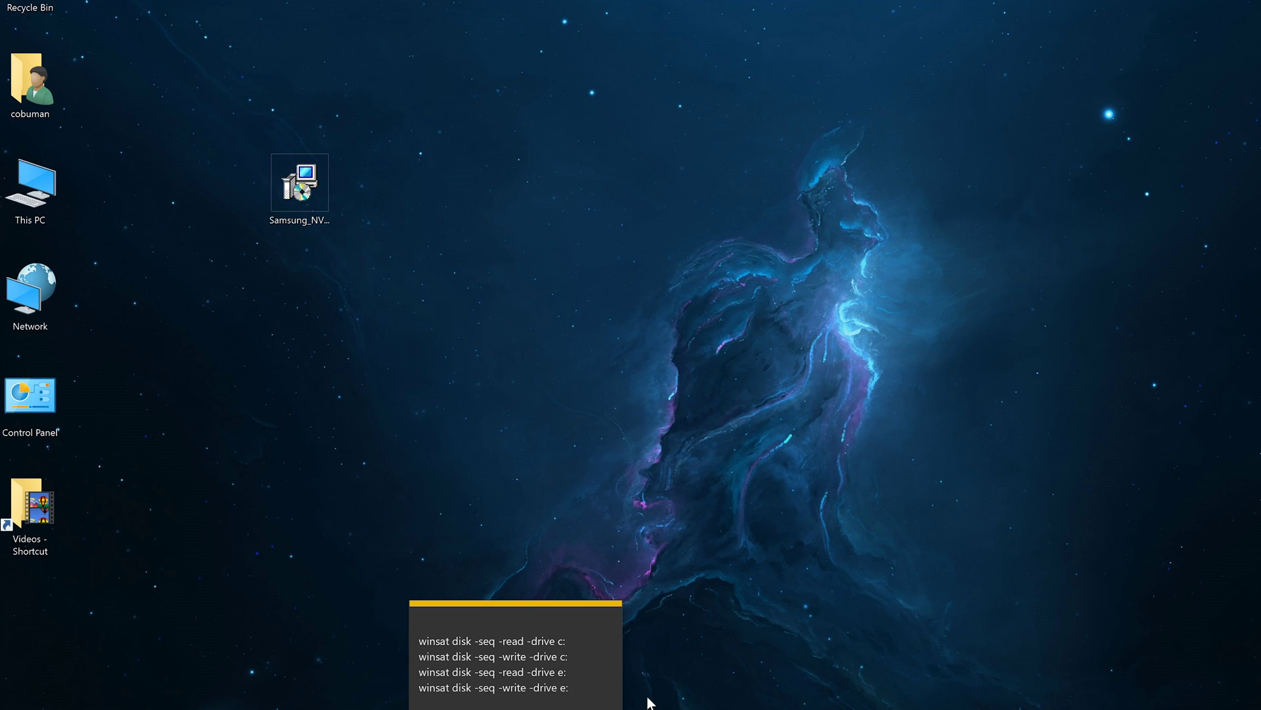
# Create a sticky note reading '970 Evo (standard)' at the top-left of the desktop.
pyautogui.moveTo(547, 604); pyautogui.dragTo(441, 336)
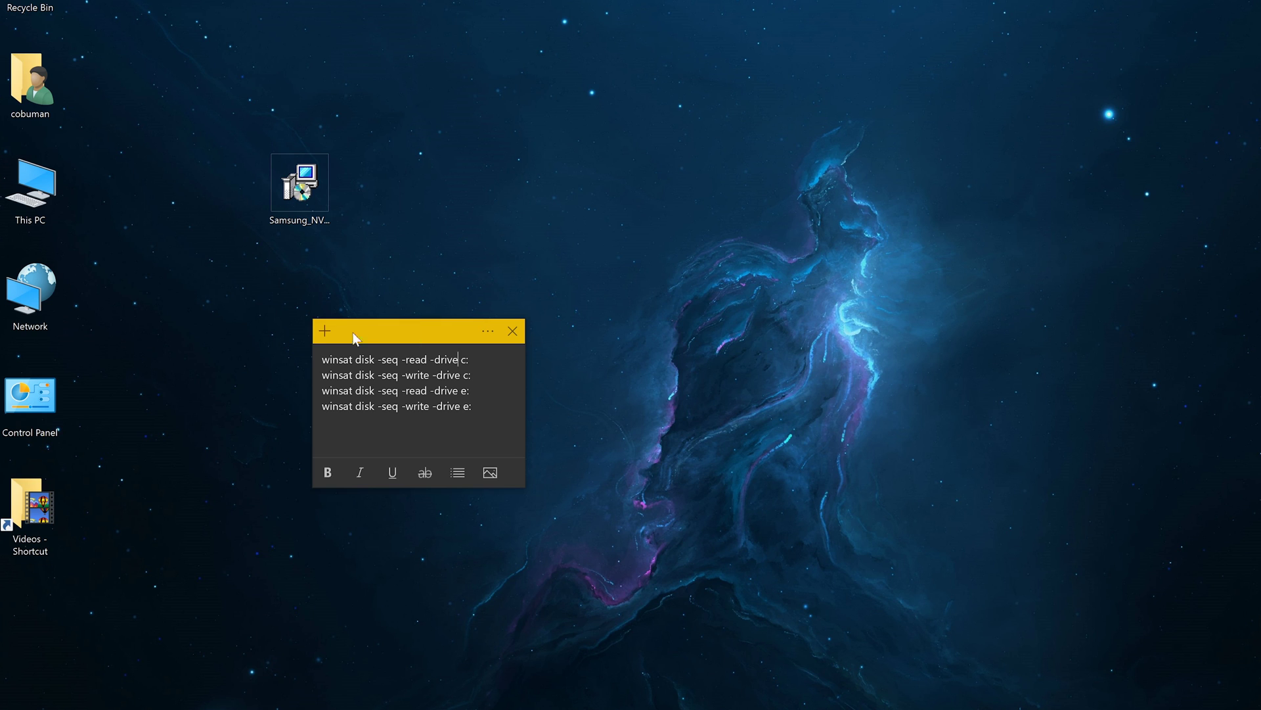
pyautogui.click(325, 331)
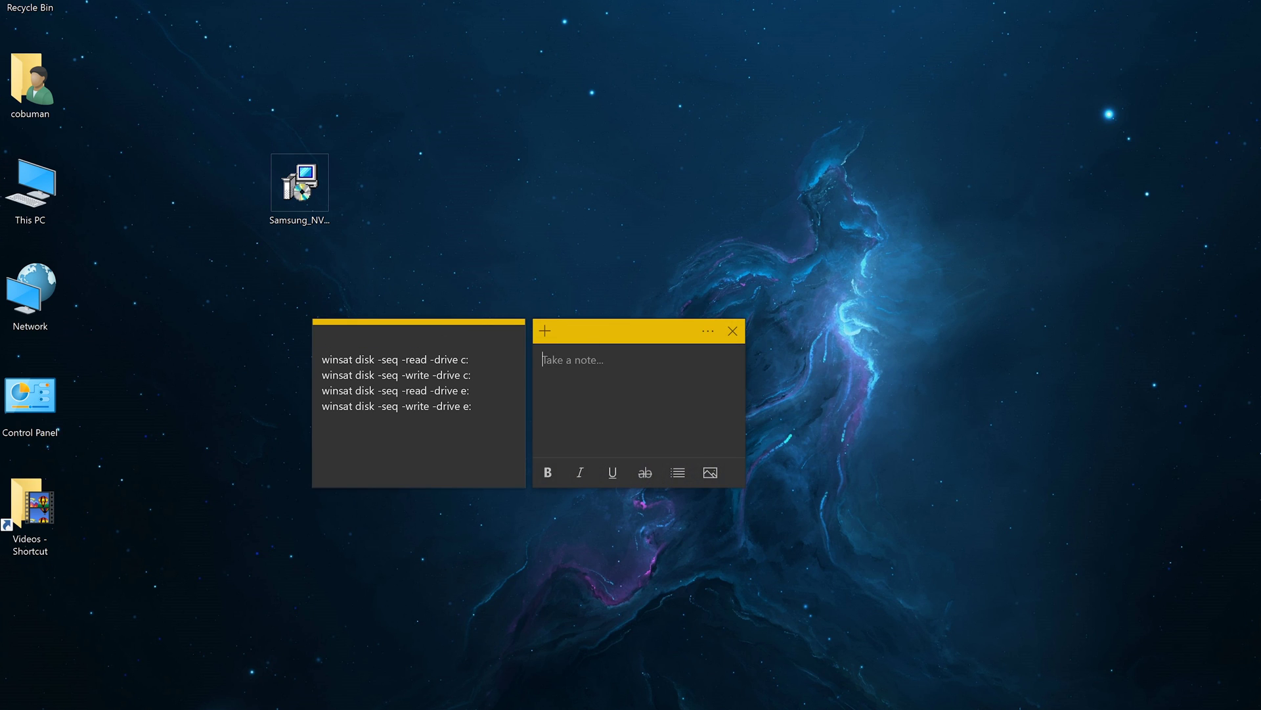
pyautogui.write('970 Evo (standard_')
pyautogui.moveTo(635, 331); pyautogui.dragTo(210, 2)
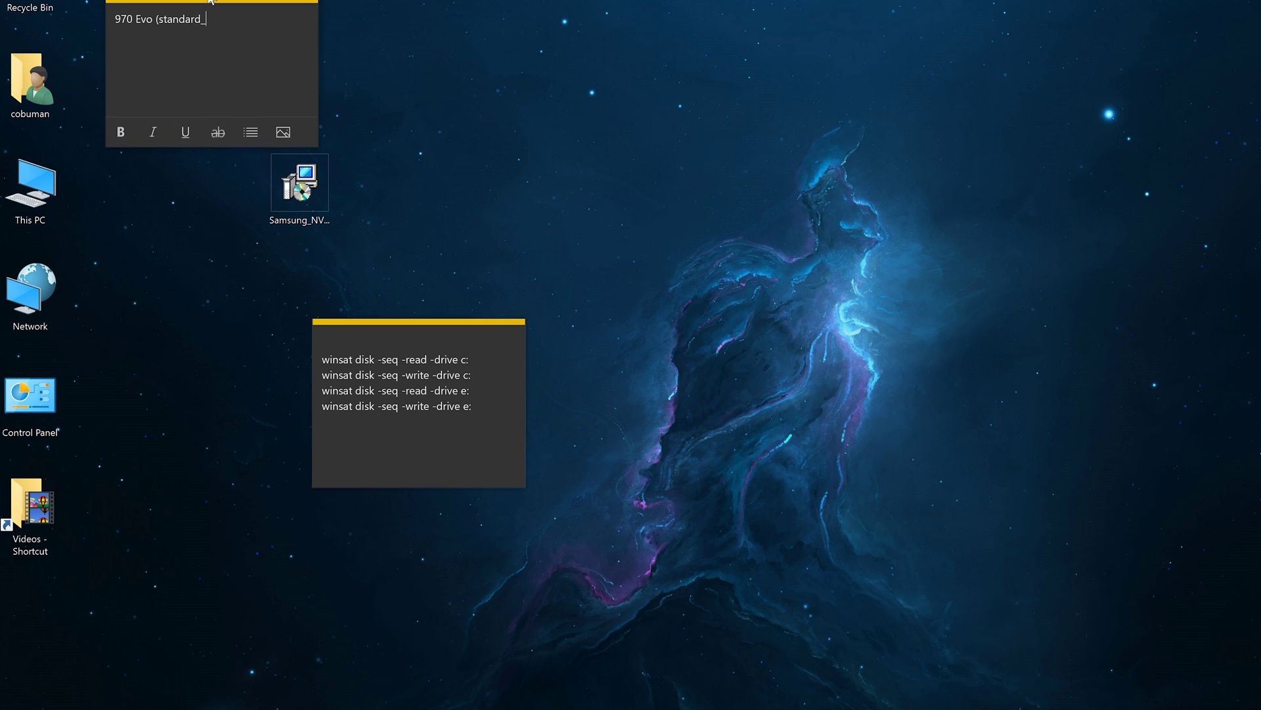
pyautogui.press('BackSpace')
pyautogui.write(')')
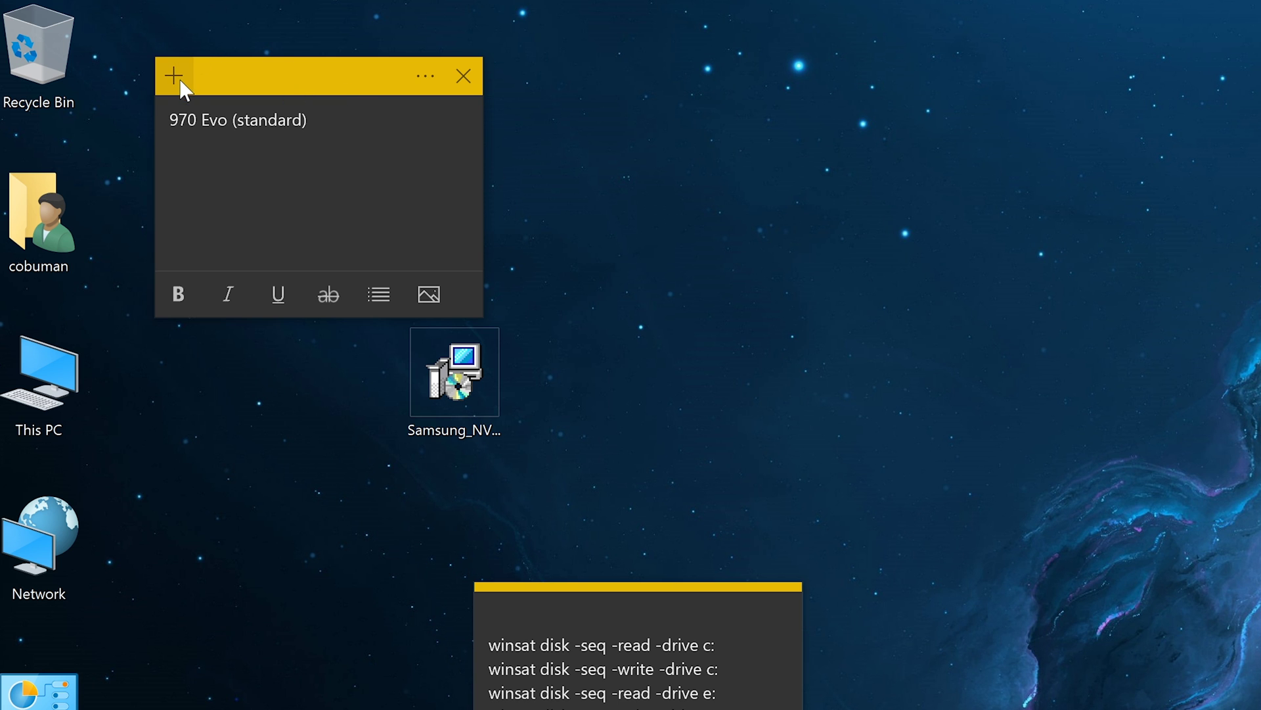
# Add a second note '970 Evo Plus (+)' to its right and tuck the winsat note below the screen edge.
pyautogui.click(173, 76)
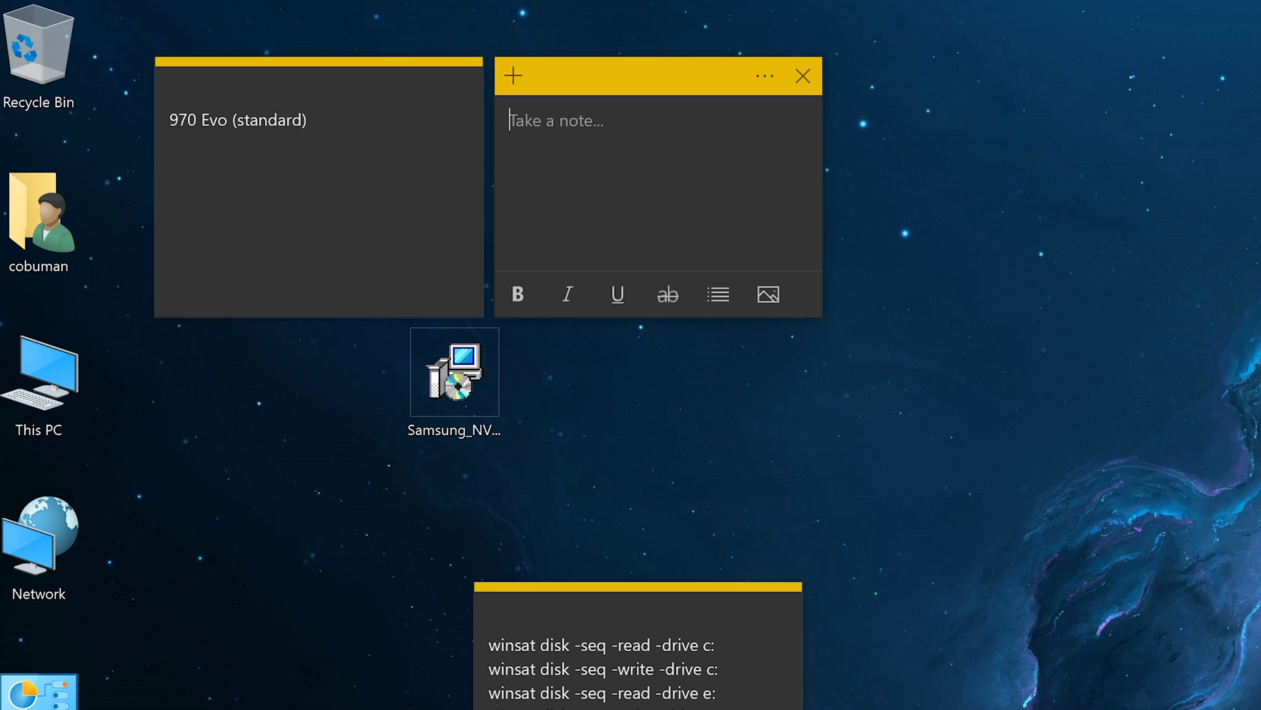
pyautogui.write('970 Evo ')
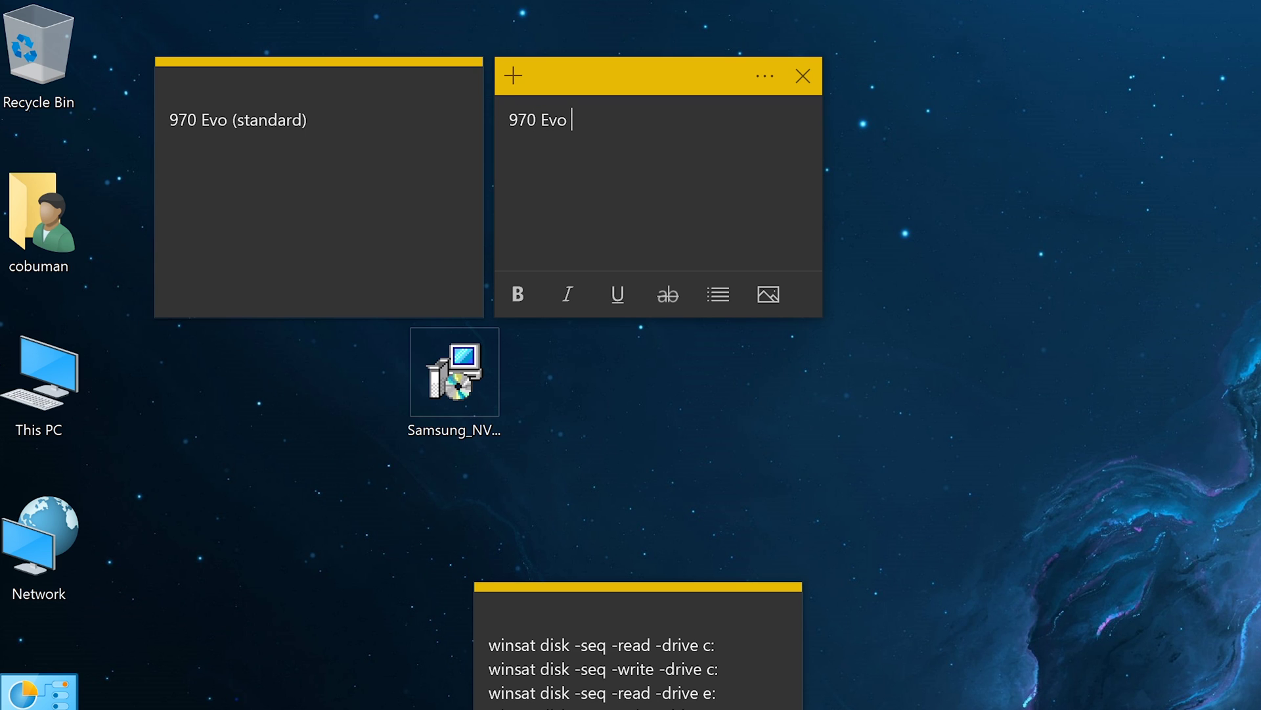
pyautogui.write('Plus (+)')
pyautogui.moveTo(622, 84); pyautogui.dragTo(739, 79)
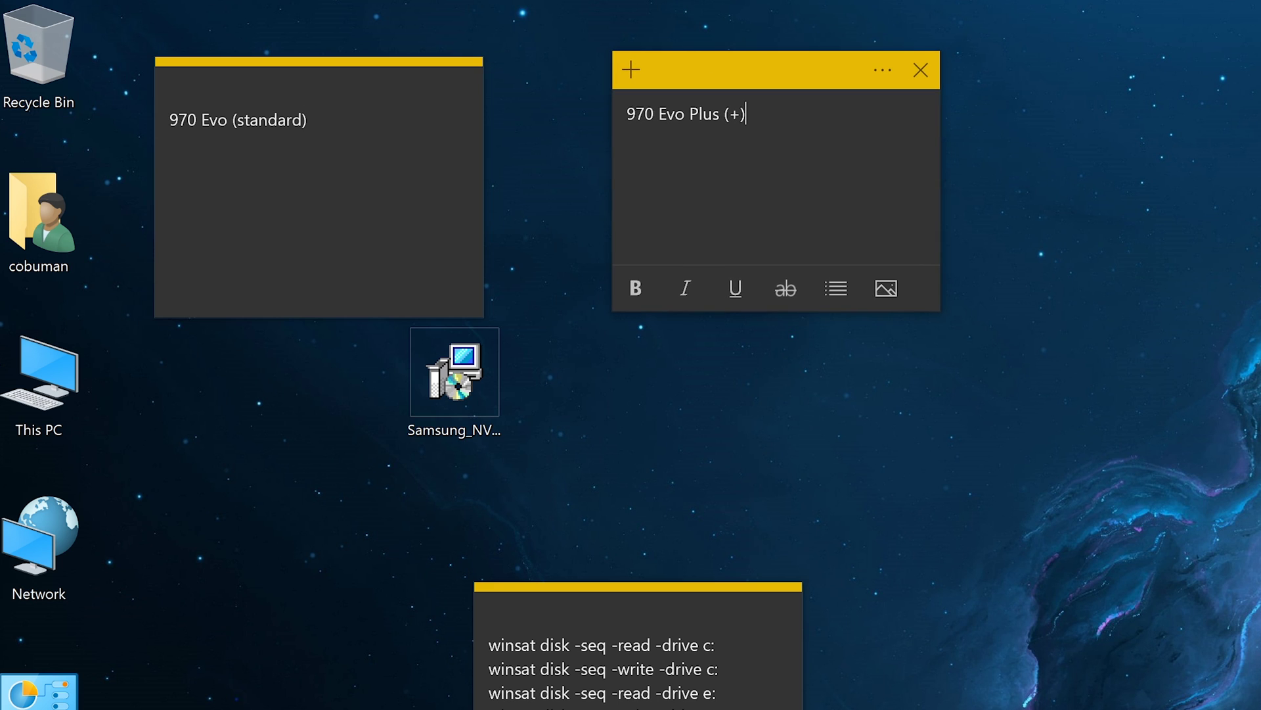
pyautogui.click(364, 70)
pyautogui.moveTo(366, 71)
pyautogui.mouseDown()
pyautogui.moveTo(343, 87)
pyautogui.moveTo(362, 71)
pyautogui.mouseUp()
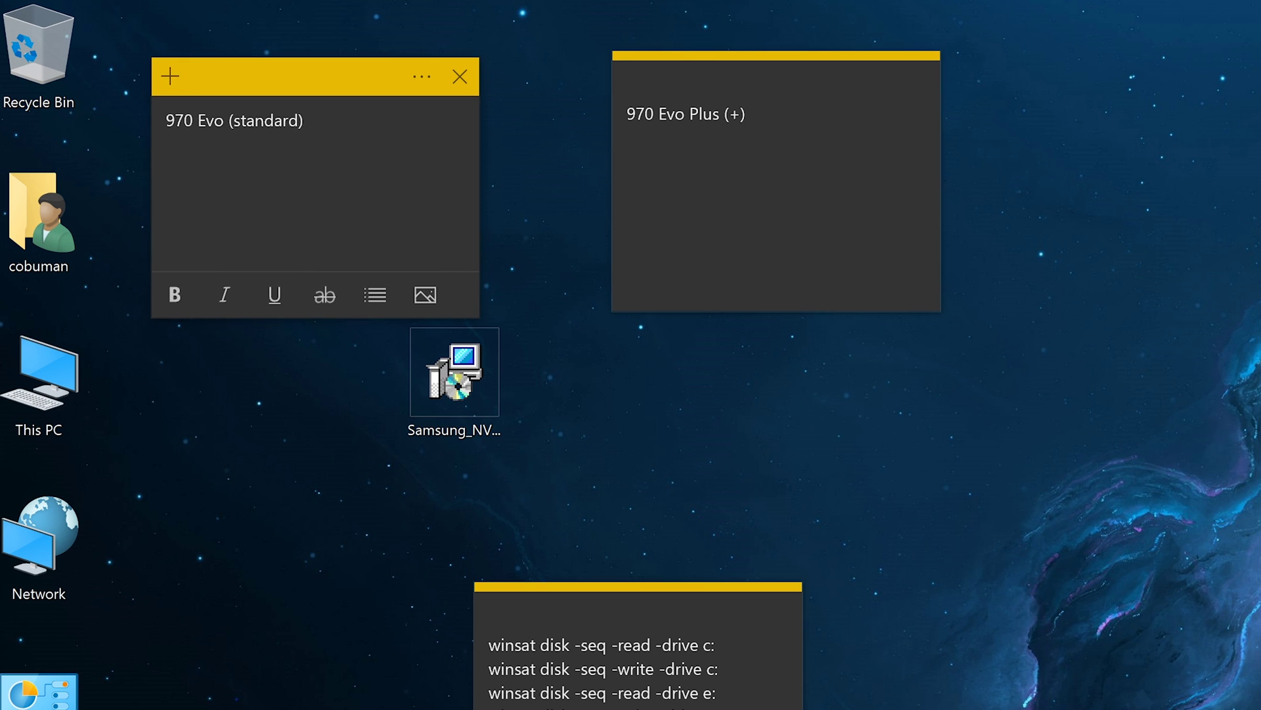
pyautogui.moveTo(661, 602); pyautogui.dragTo(502, 709)
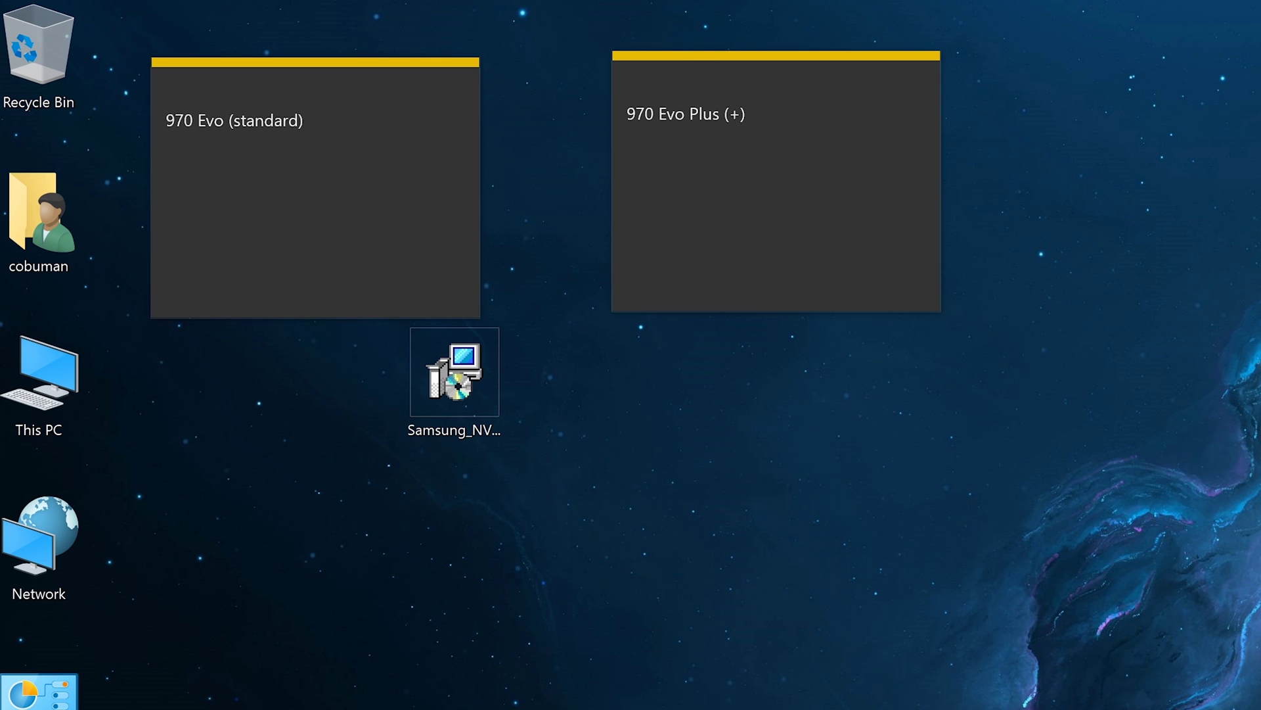
pyautogui.press('super')
# Open cmd and run the pasted winsat sequential read test on drive C:.
pyautogui.write('cdm')
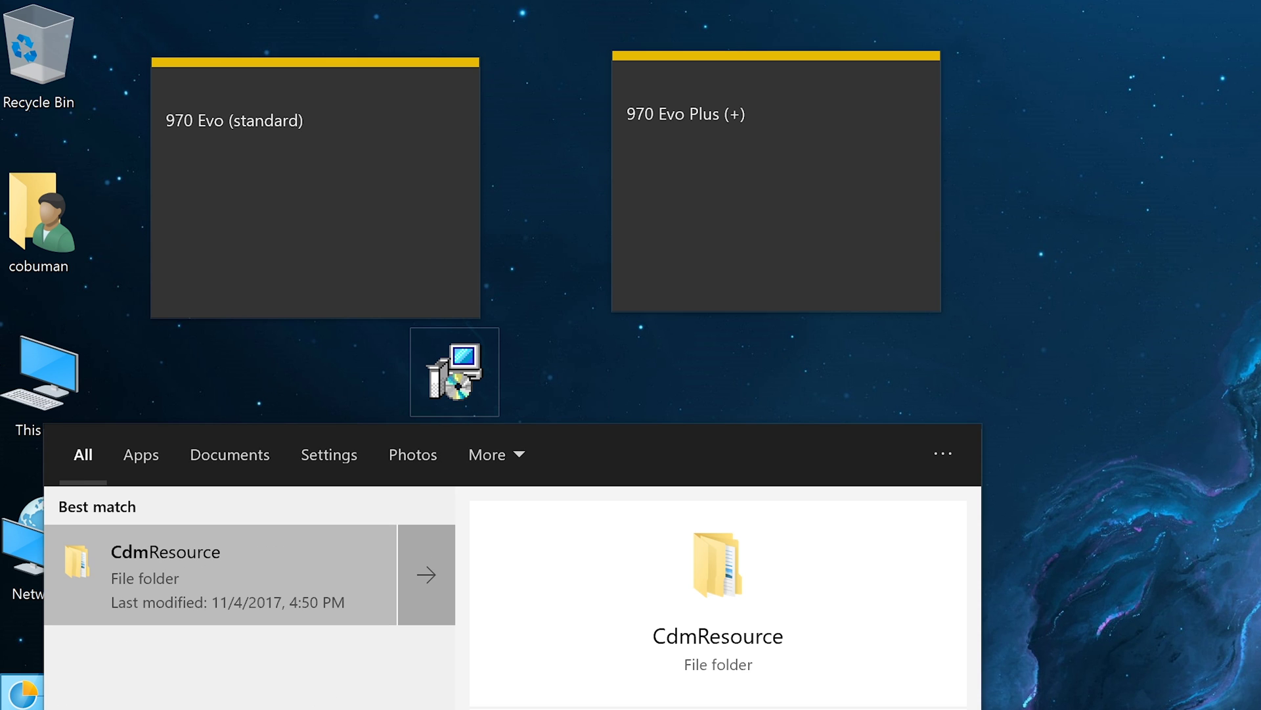
pyautogui.press('BackSpace')
pyautogui.press('BackSpace')
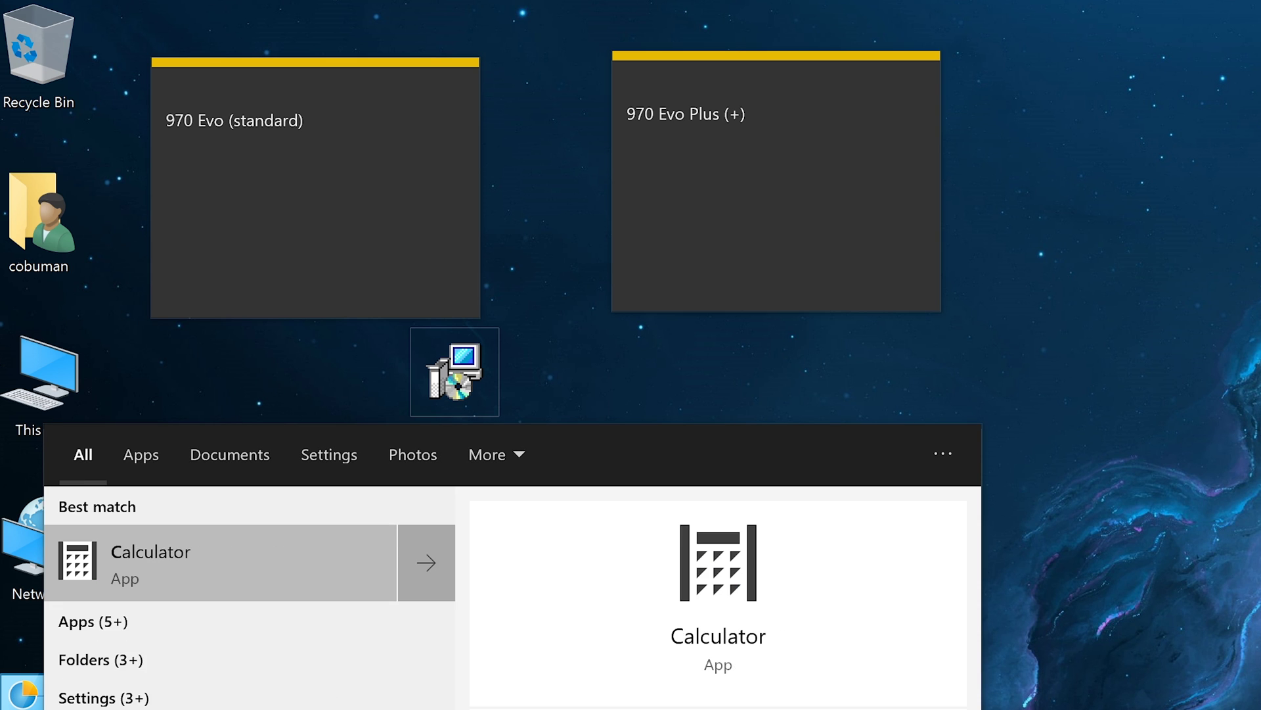
pyautogui.write('md')
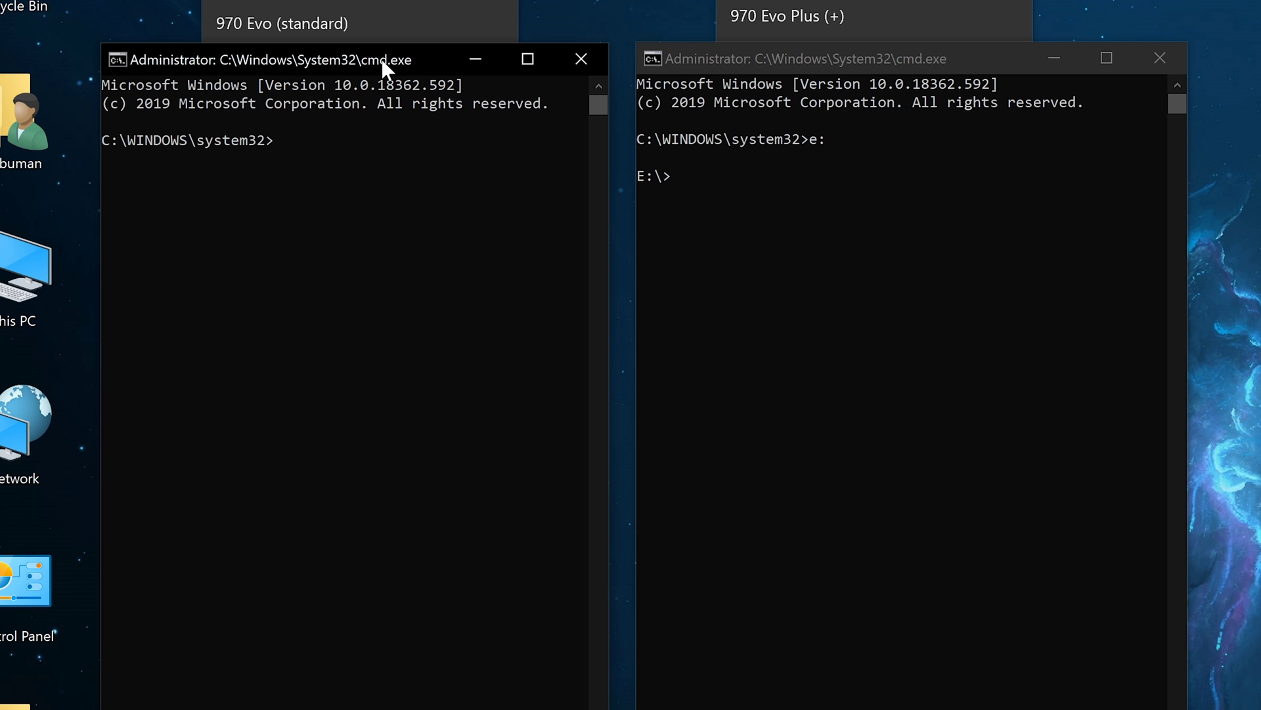
pyautogui.write('winsat disk -seq -read -drive c:')
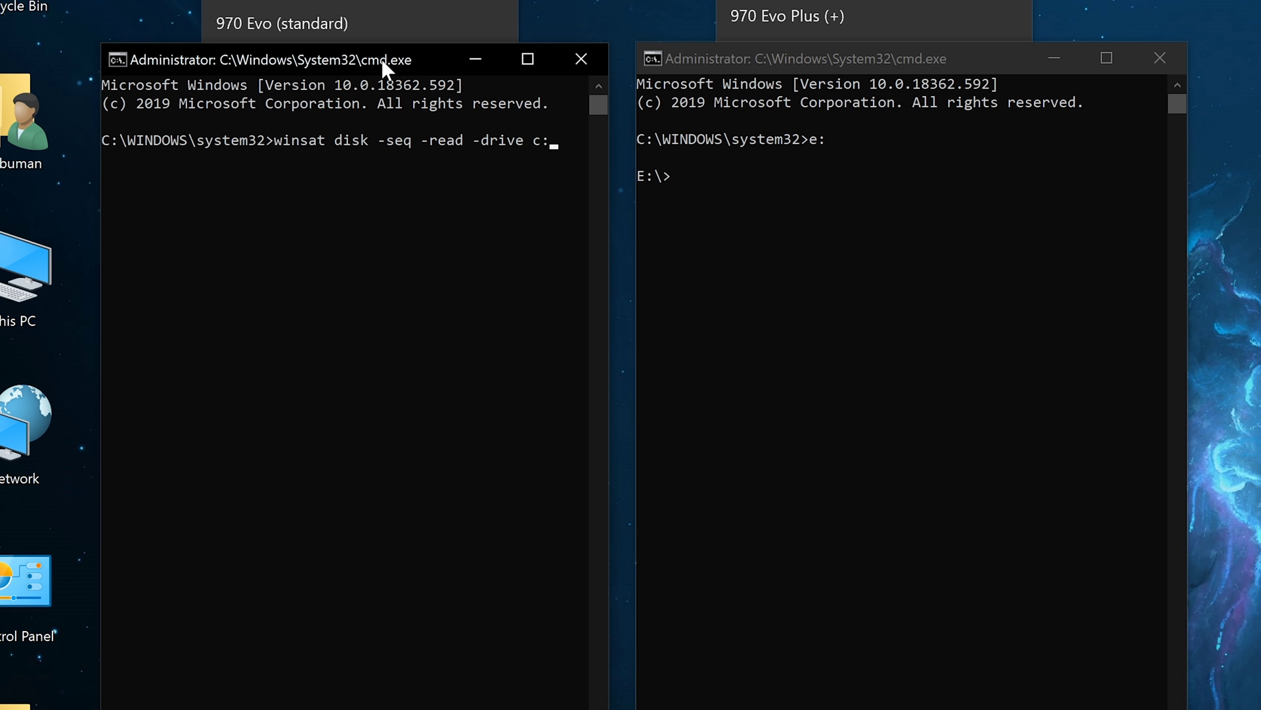
pyautogui.press('Return')
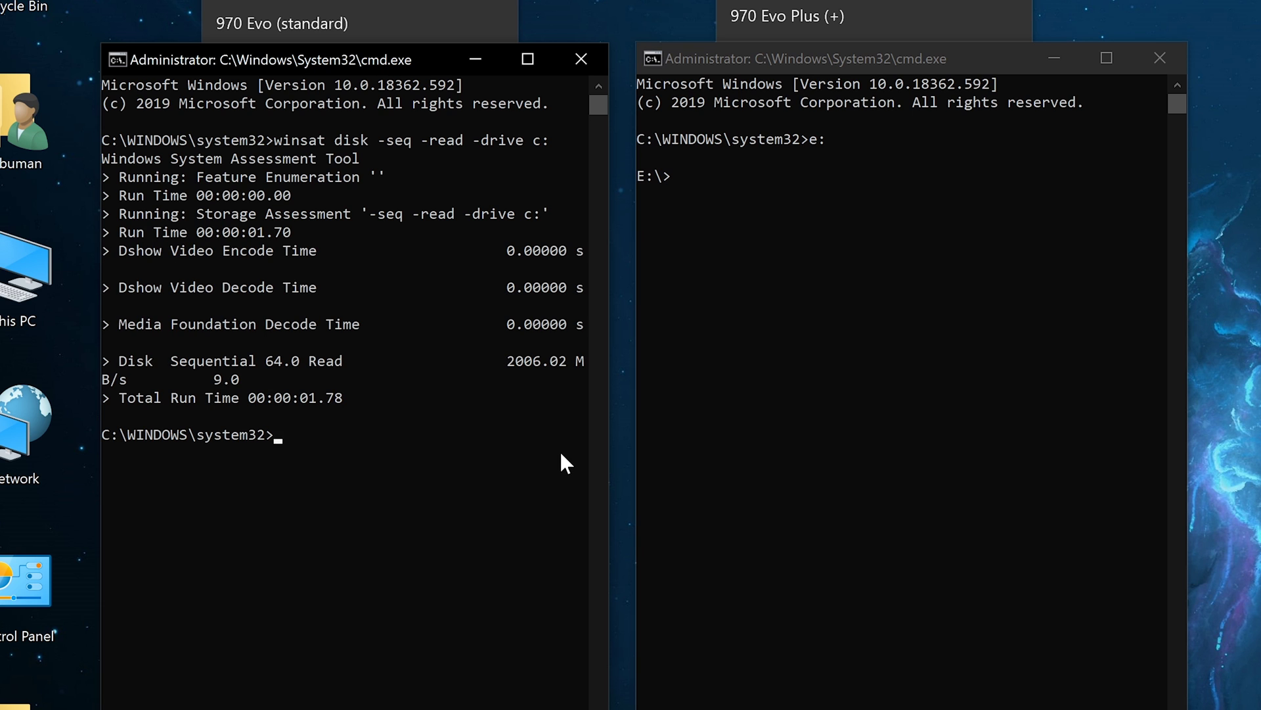
# Run the same sequential read test on drive E: in the 970 Evo Plus console.
pyautogui.click(837, 57)
pyautogui.write('winsat disk -seq -read -drive c:')
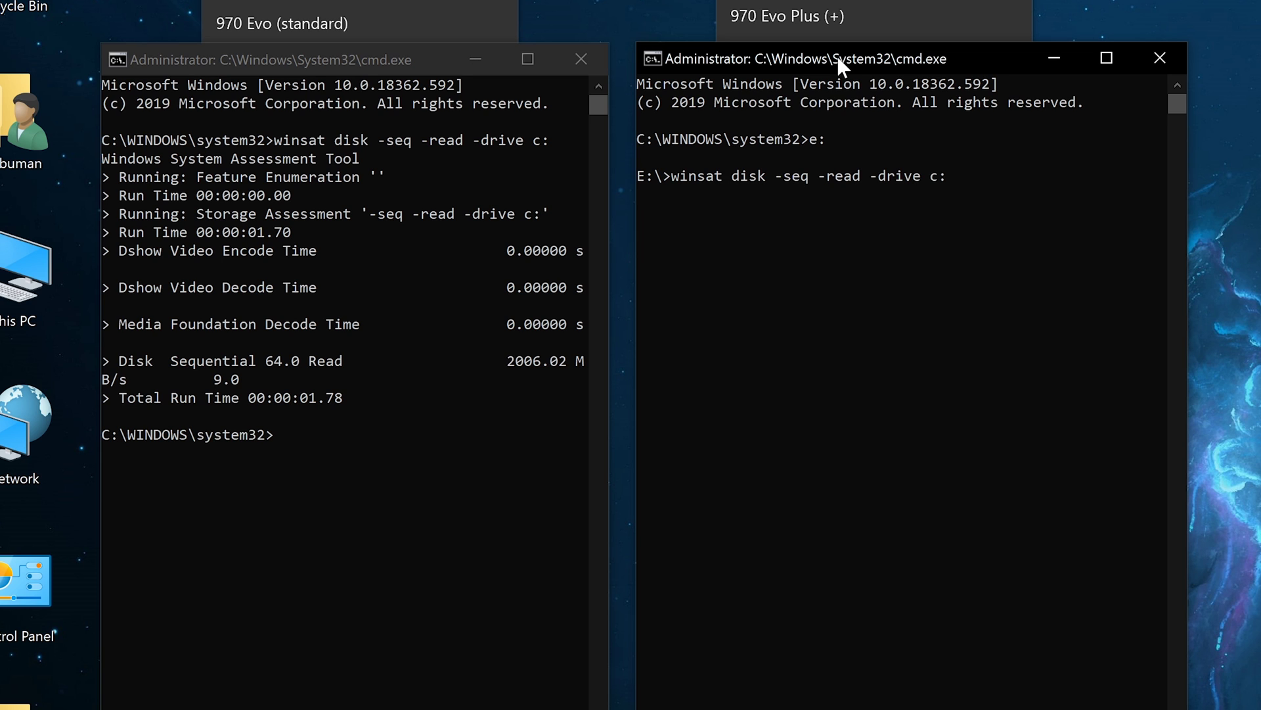
pyautogui.press('BackSpace')
pyautogui.press('BackSpace')
pyautogui.write('e:')
pyautogui.press('Return')
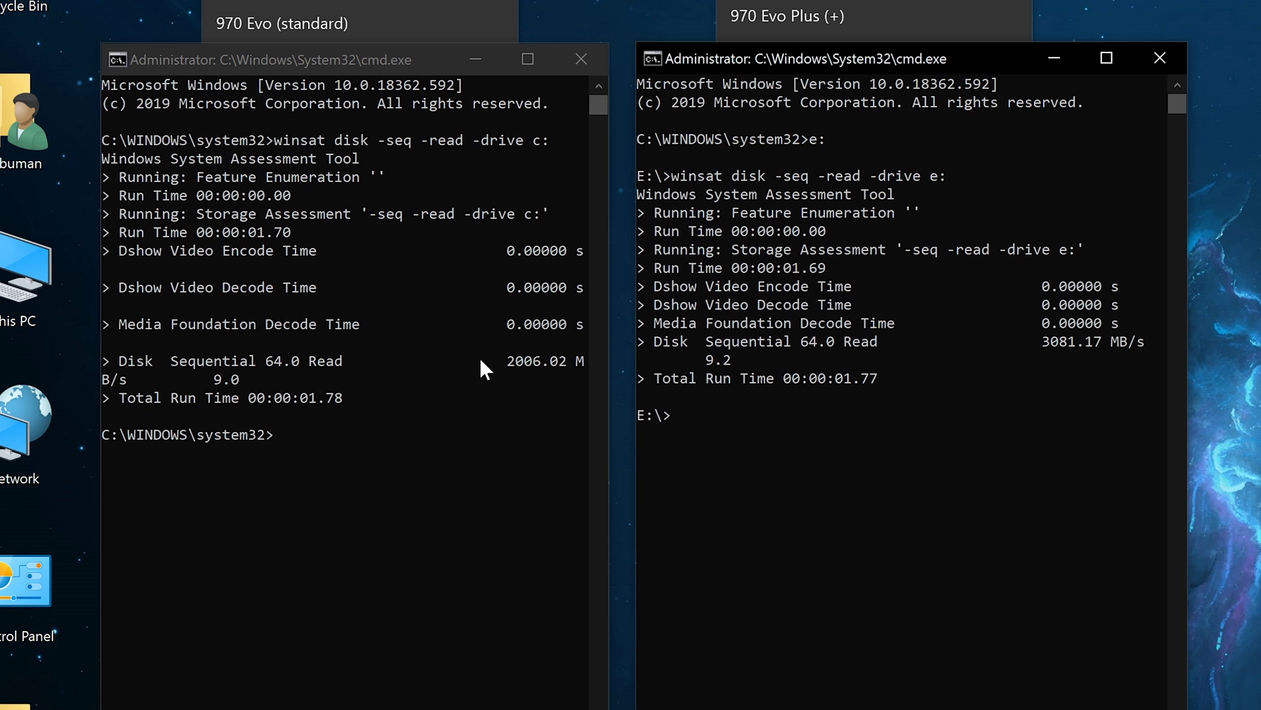
pyautogui.click(608, 366)
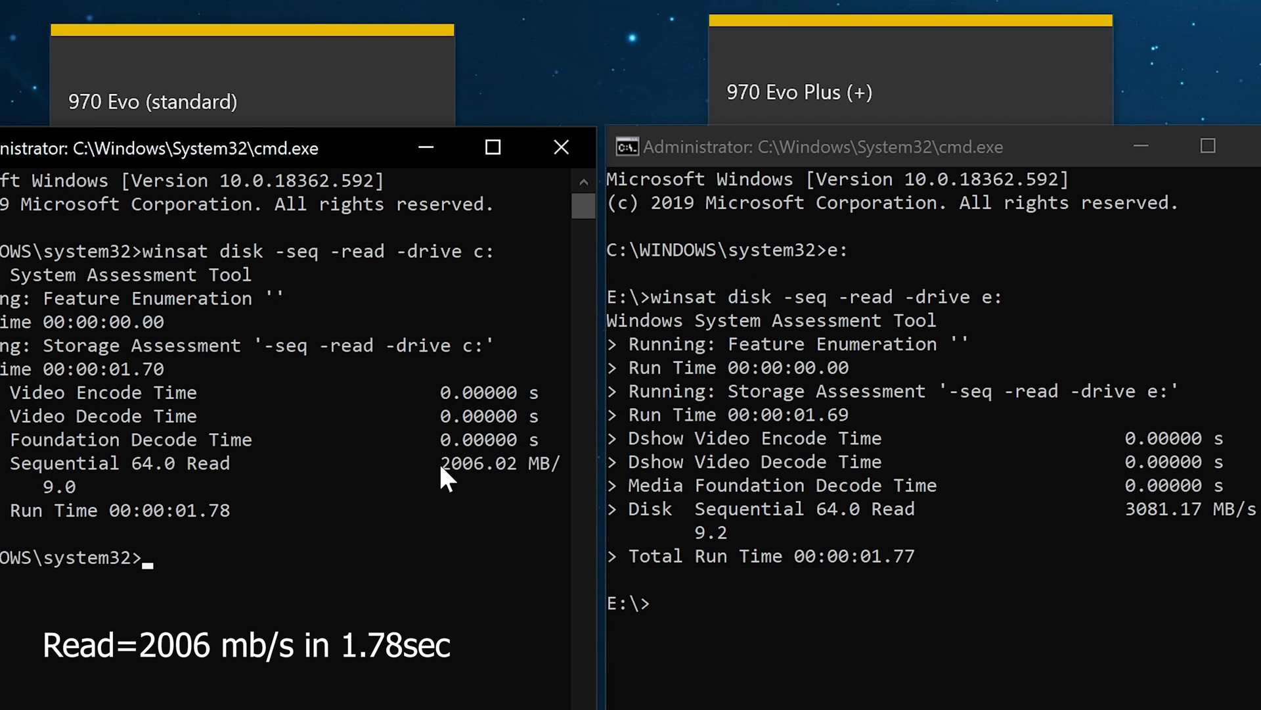
pyautogui.moveTo(440, 463); pyautogui.dragTo(482, 459)
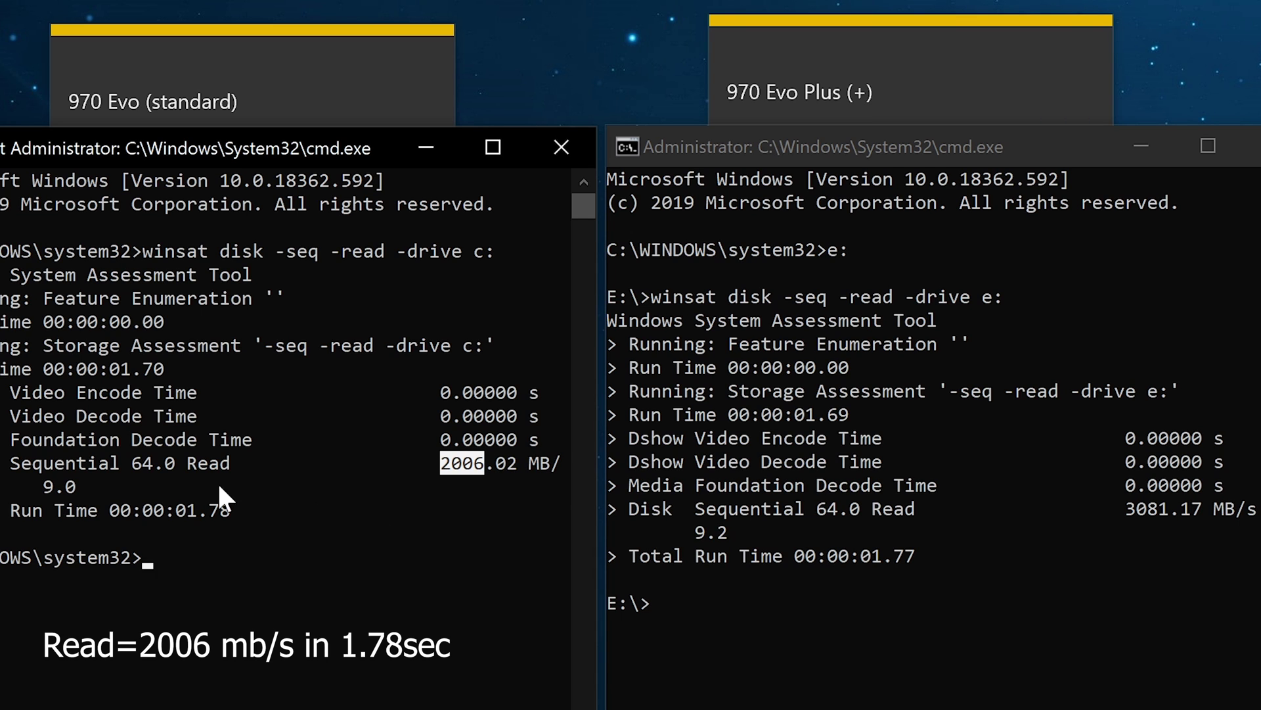
pyautogui.click(215, 509)
pyautogui.moveTo(238, 511); pyautogui.dragTo(187, 523)
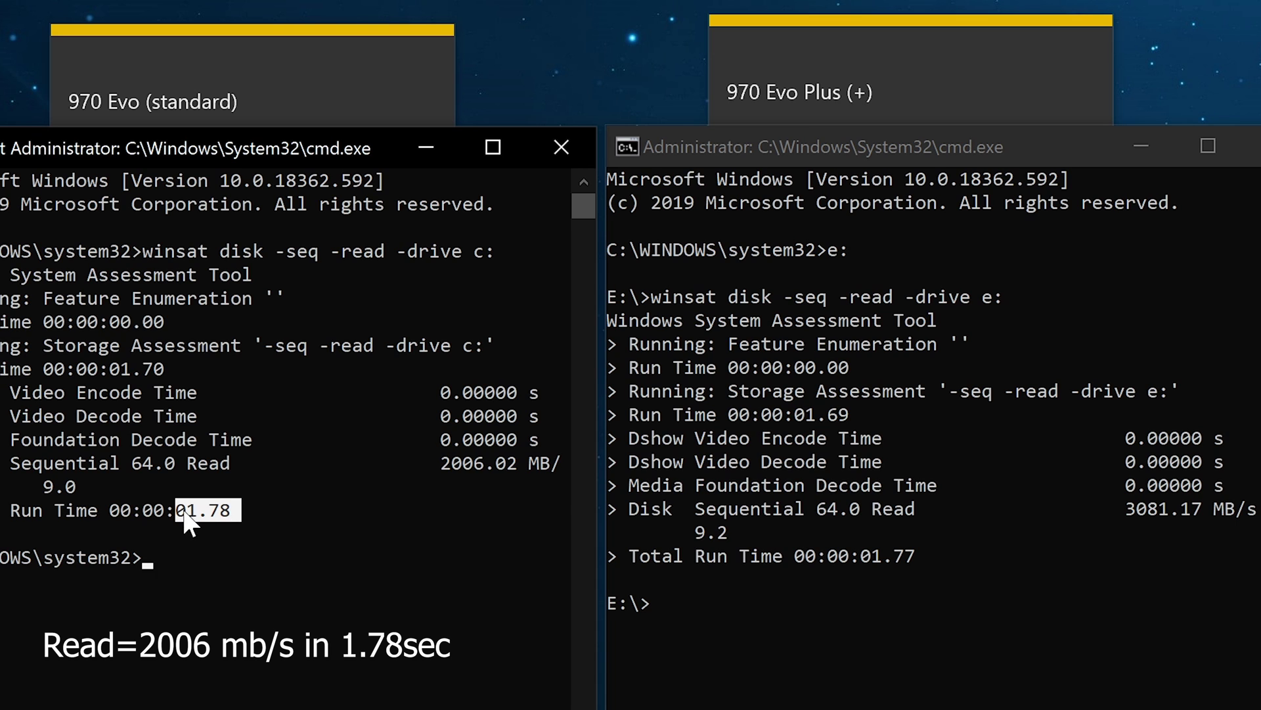
pyautogui.click(300, 509)
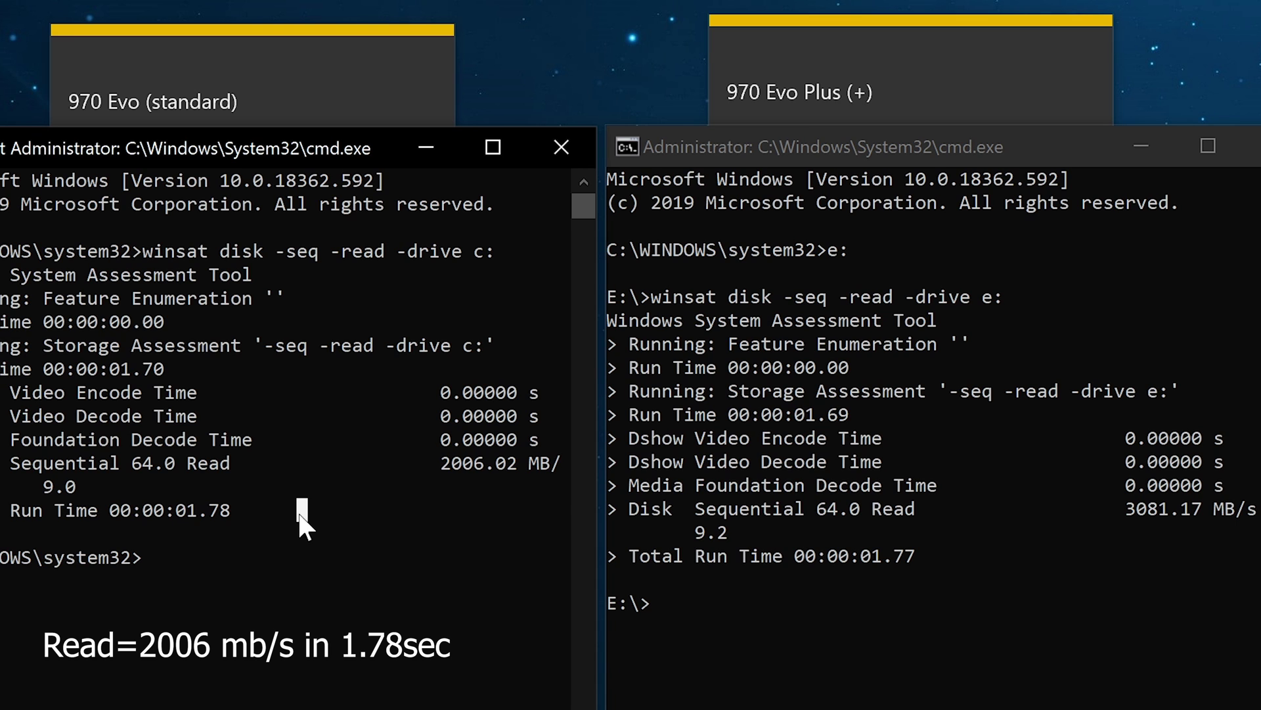
pyautogui.click(885, 423)
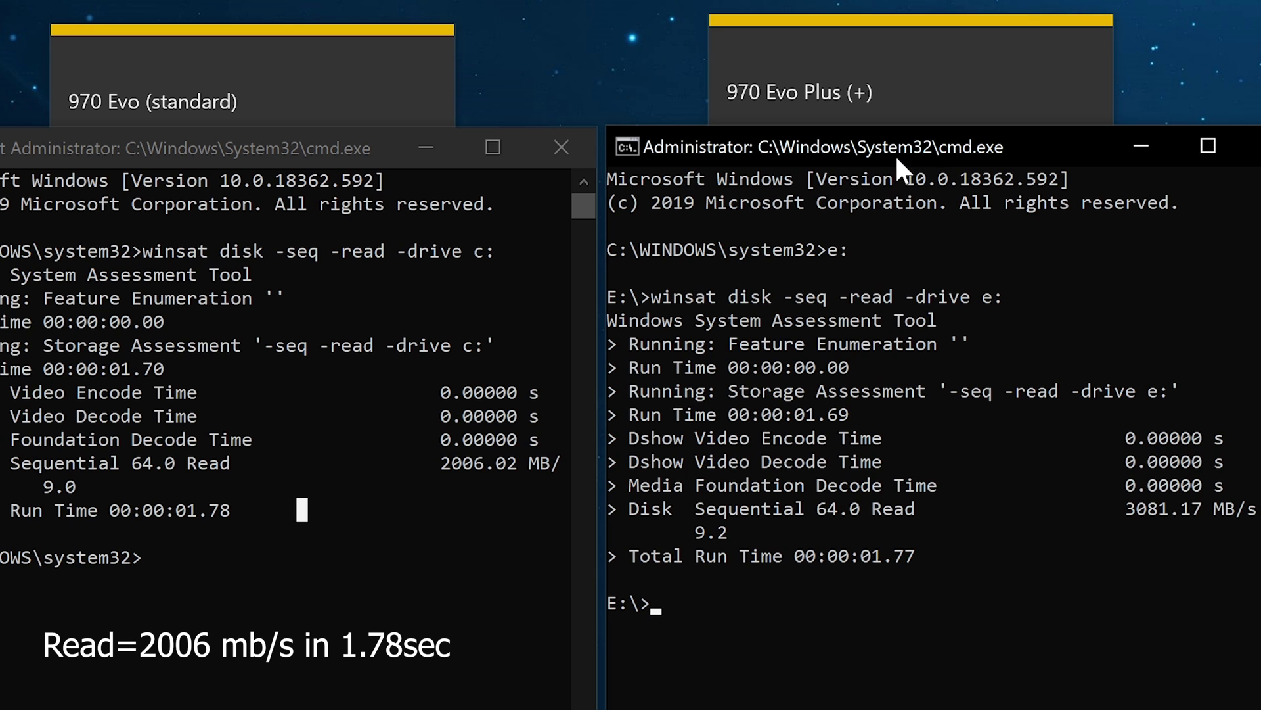
pyautogui.moveTo(1128, 507); pyautogui.dragTo(1251, 508)
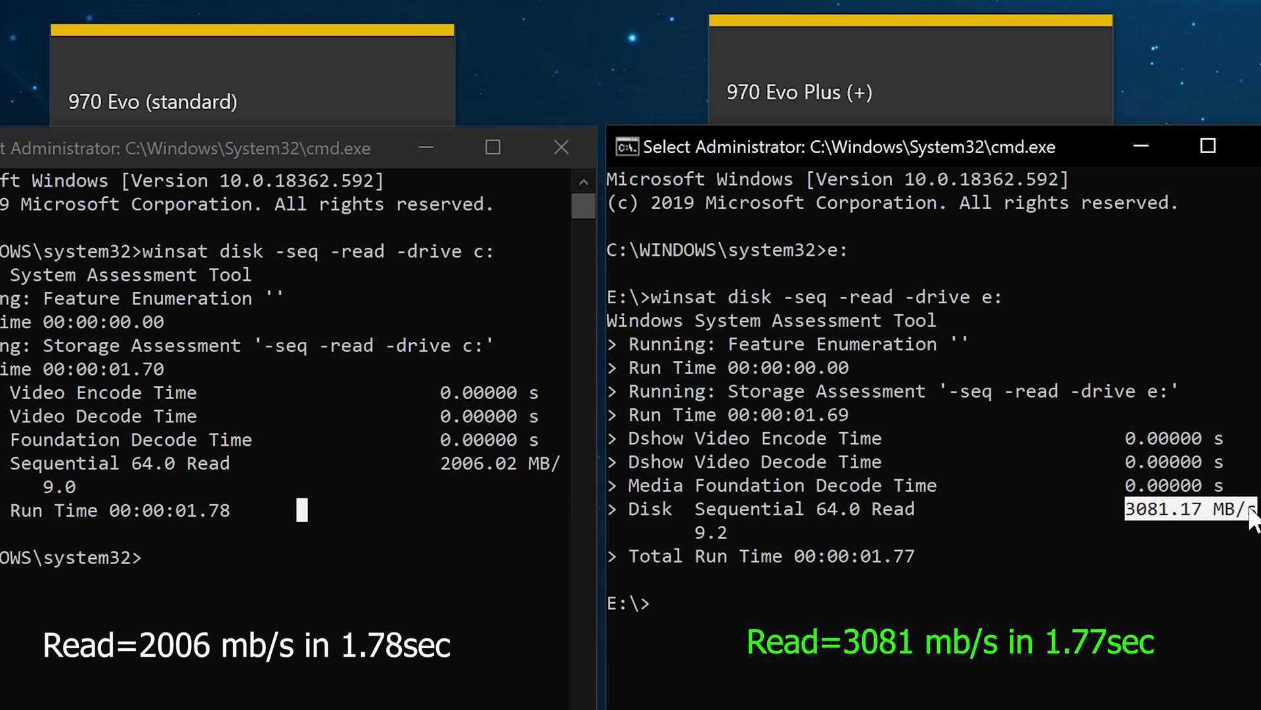
pyautogui.click(1209, 510)
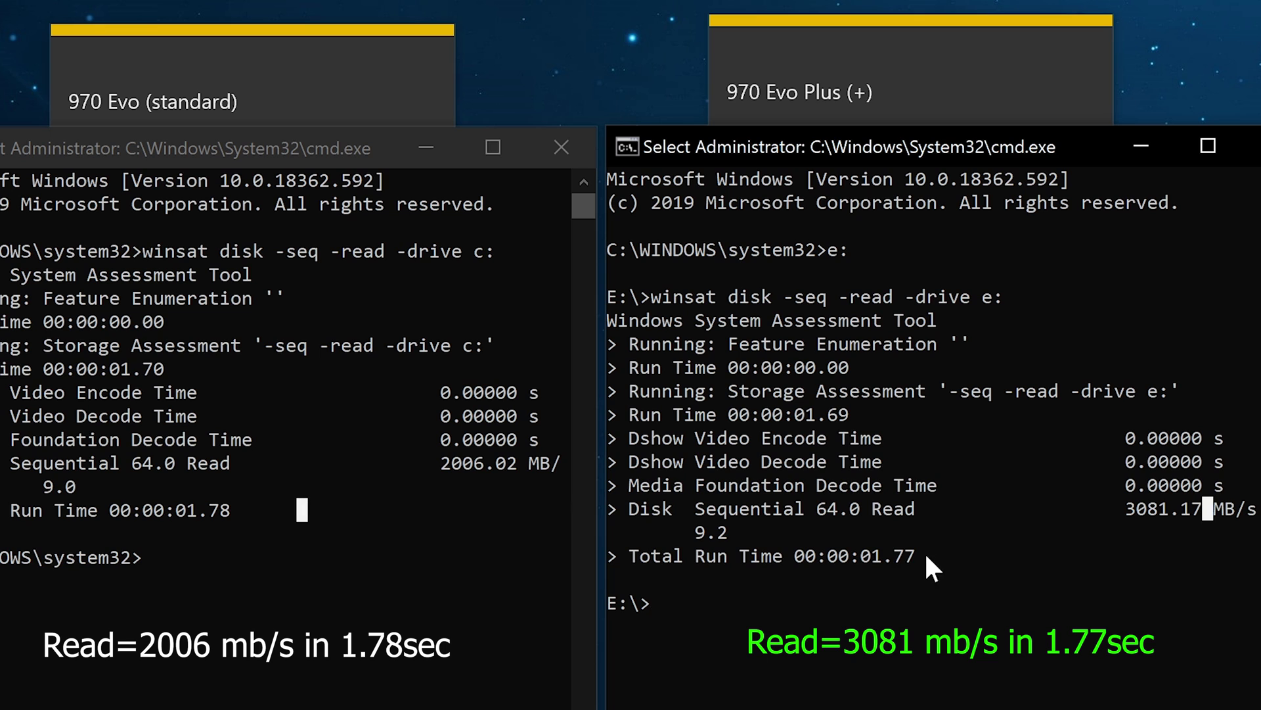
pyautogui.moveTo(925, 556); pyautogui.dragTo(861, 556)
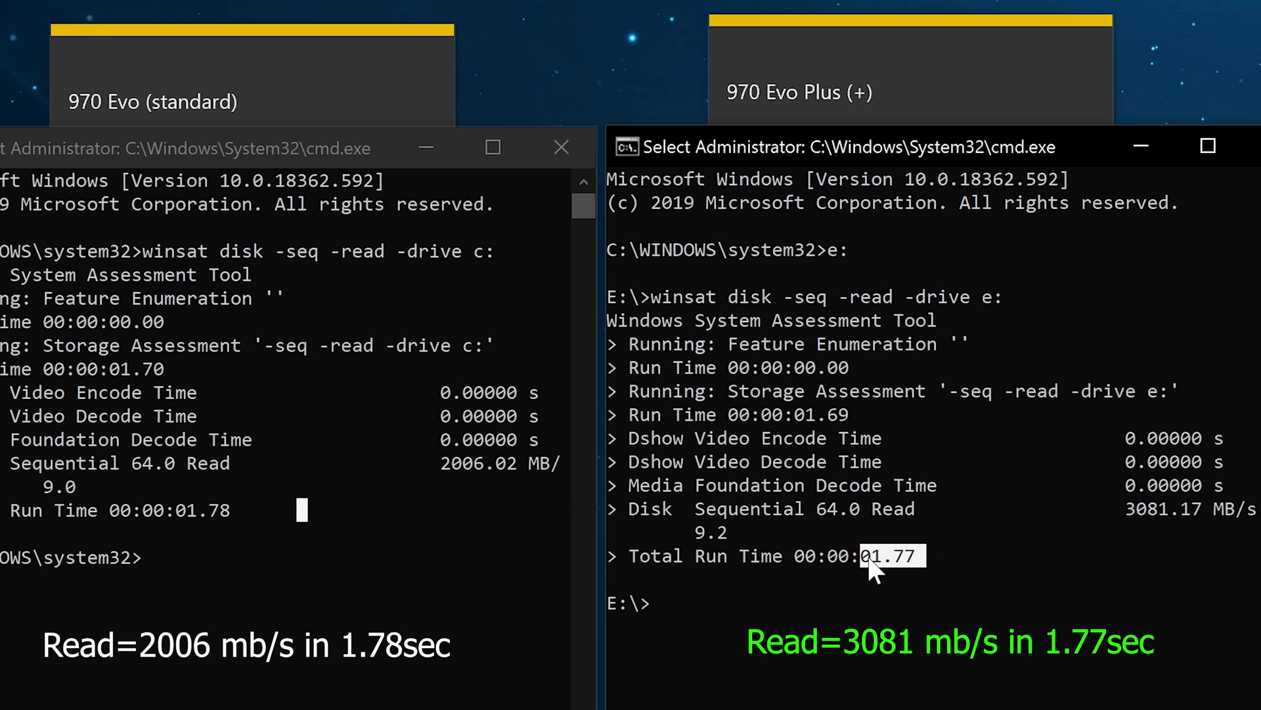
pyautogui.click(946, 553)
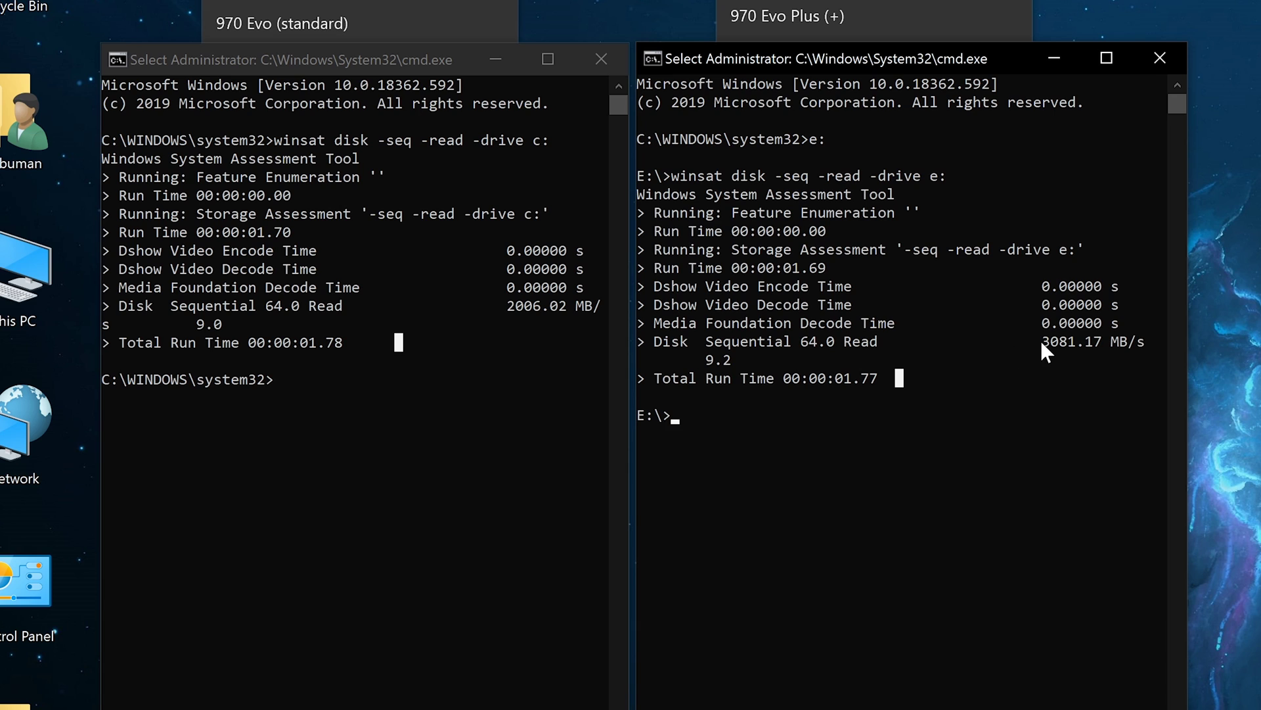
pyautogui.moveTo(1039, 343); pyautogui.dragTo(1139, 346)
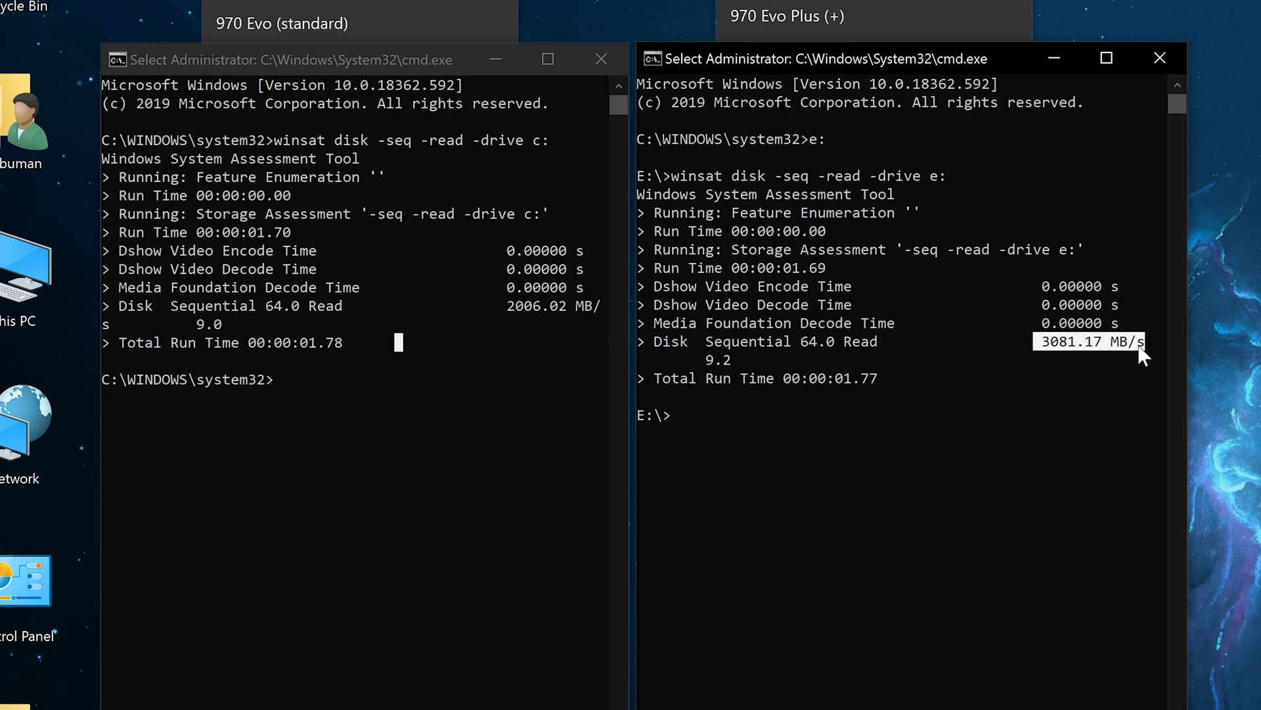
pyautogui.click(1116, 345)
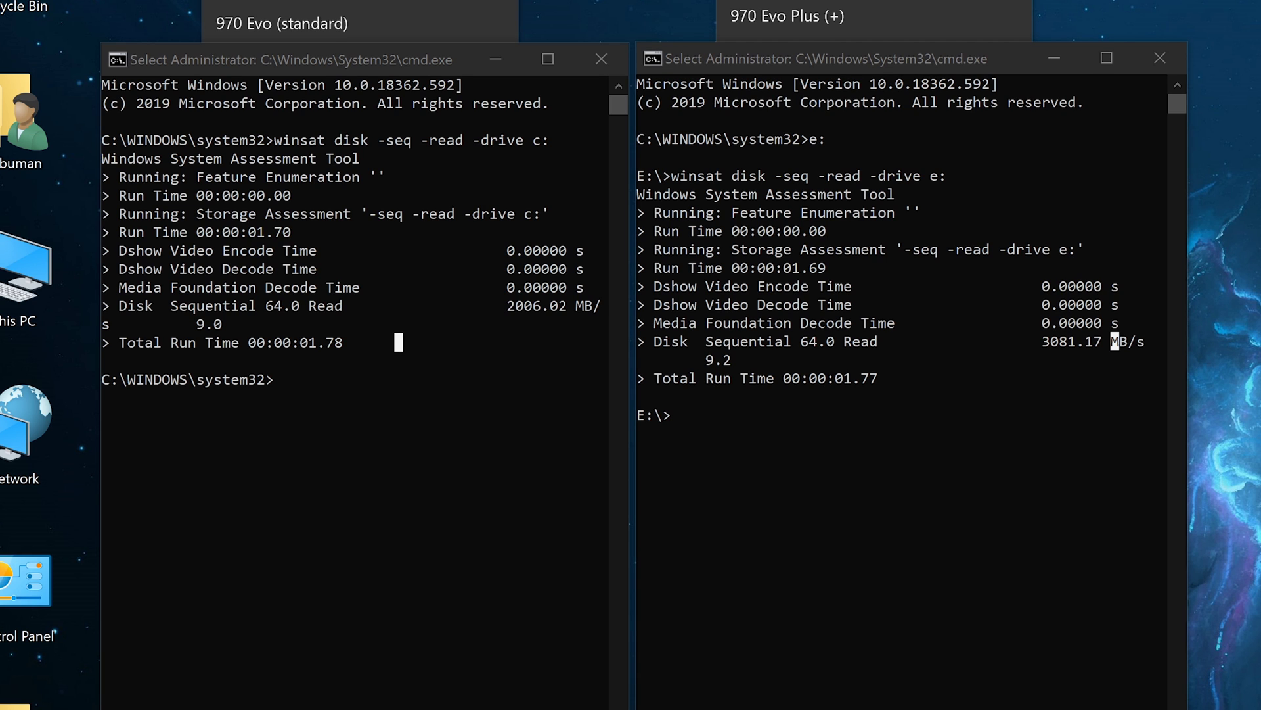
# Rerun winsat on C: as a sequential write test, giving 1766.68 MB/s.
pyautogui.click(380, 65)
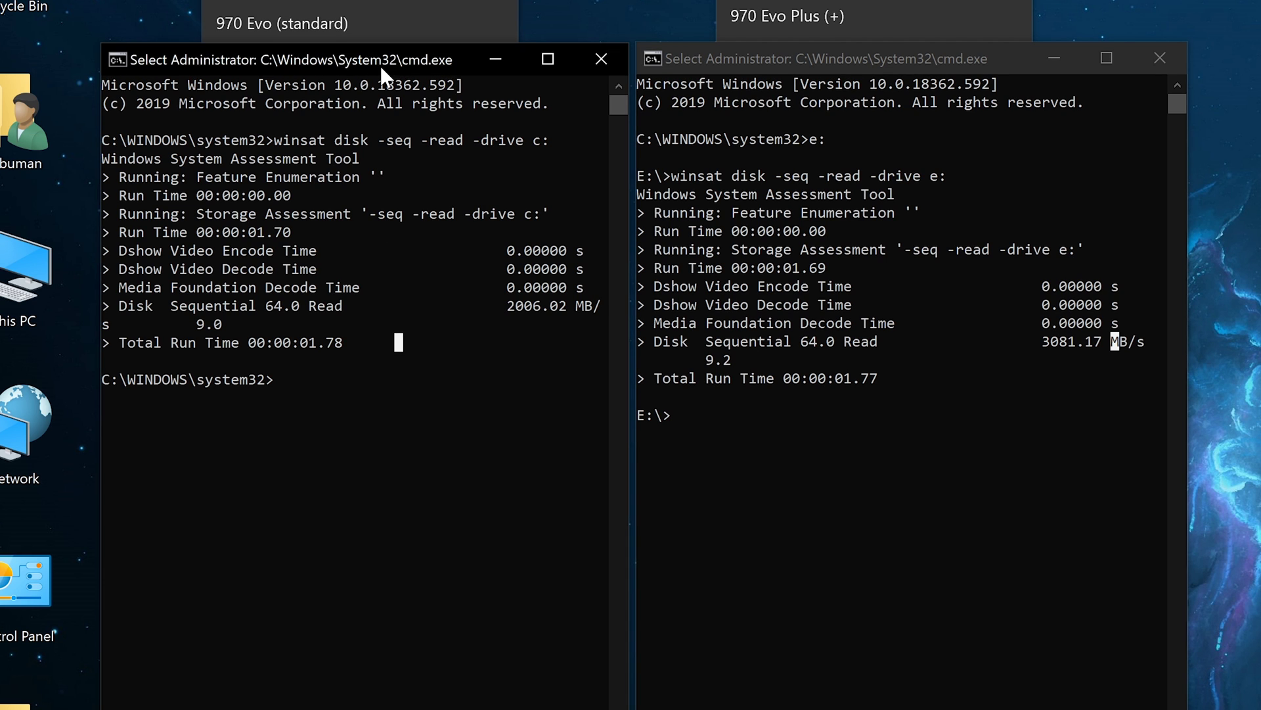
pyautogui.press('Up')
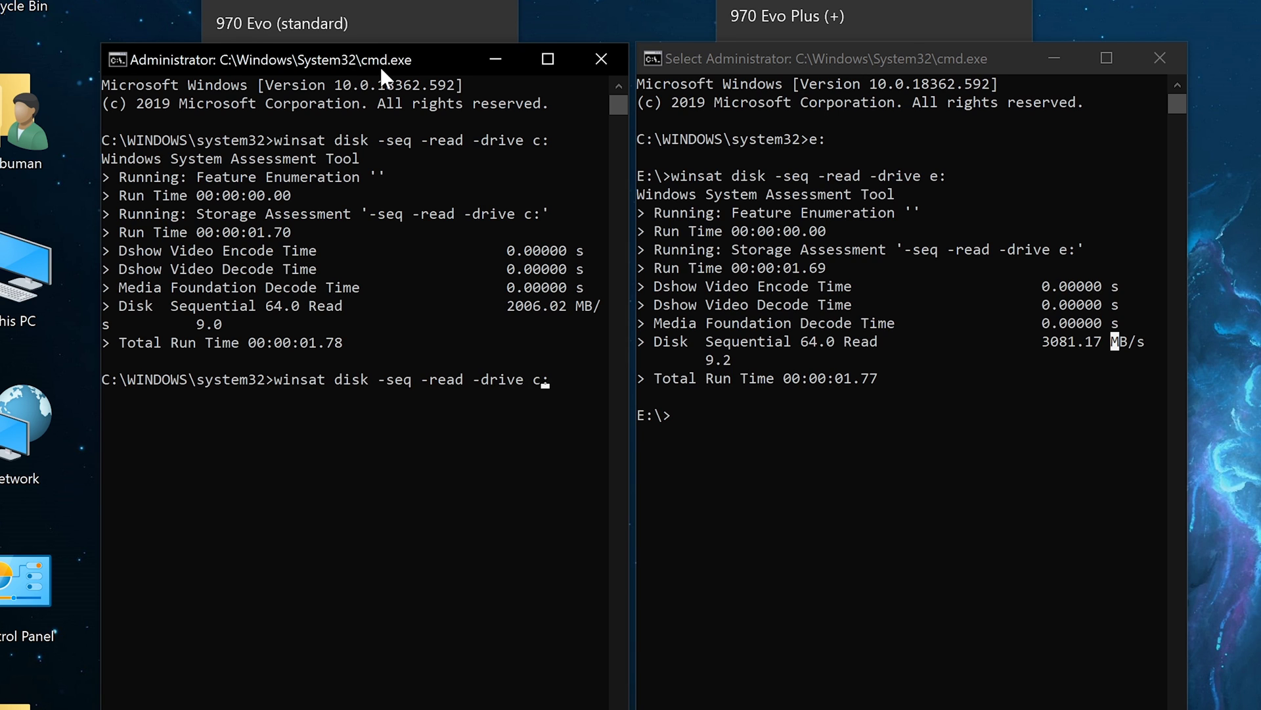
pyautogui.hotkey('ctrl', 'Left')
pyautogui.hotkey('ctrl', 'Left')
pyautogui.press('Left')
pyautogui.press('BackSpace')
pyautogui.press('BackSpace')
pyautogui.press('BackSpace')
pyautogui.press('BackSpace')
pyautogui.write('write')
pyautogui.press('Return')
# Rerun winsat on E: as a sequential write test, giving 3154.26 MB/s.
pyautogui.click(901, 67)
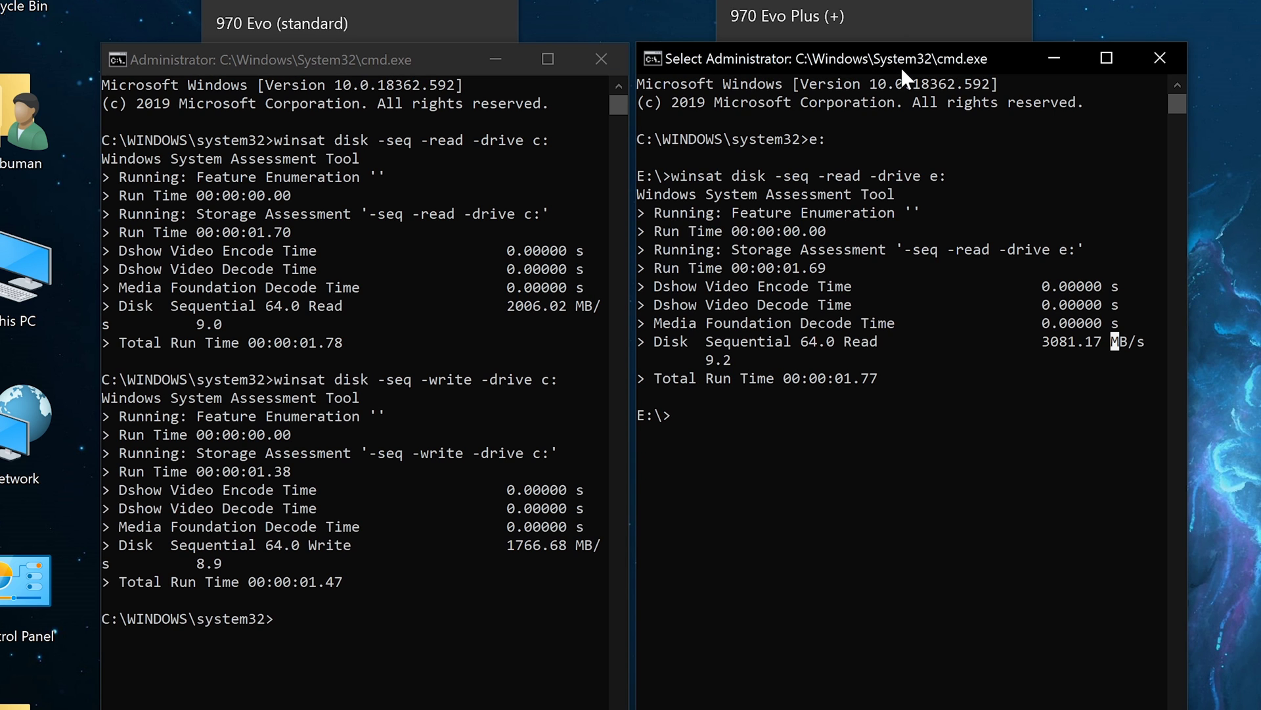
pyautogui.press('Up')
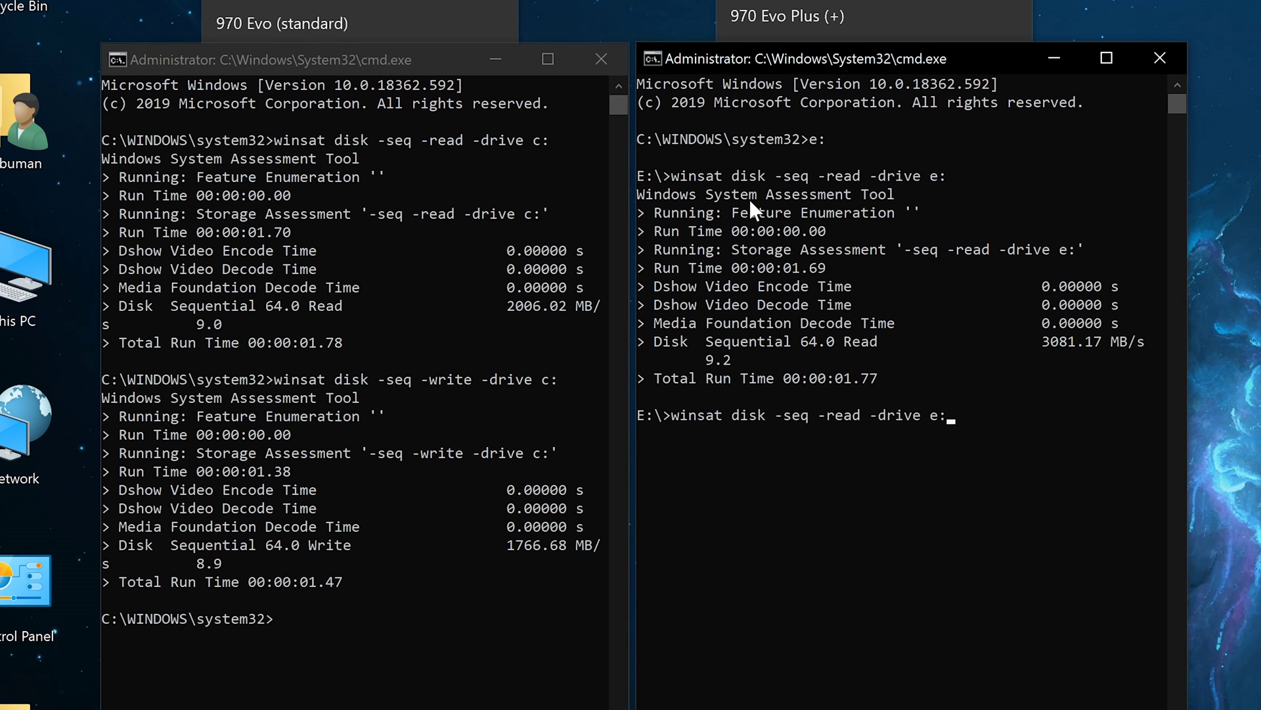
pyautogui.press('Left')
pyautogui.press('Left')
pyautogui.press('Left')
pyautogui.press('Left')
pyautogui.press('Left')
pyautogui.press('Left')
pyautogui.press('Left')
pyautogui.press('Left')
pyautogui.press('Left')
pyautogui.press('Left')
pyautogui.press('BackSpace')
pyautogui.press('BackSpace')
pyautogui.press('BackSpace')
pyautogui.press('BackSpace')
pyautogui.write('write')
pyautogui.press('Return')
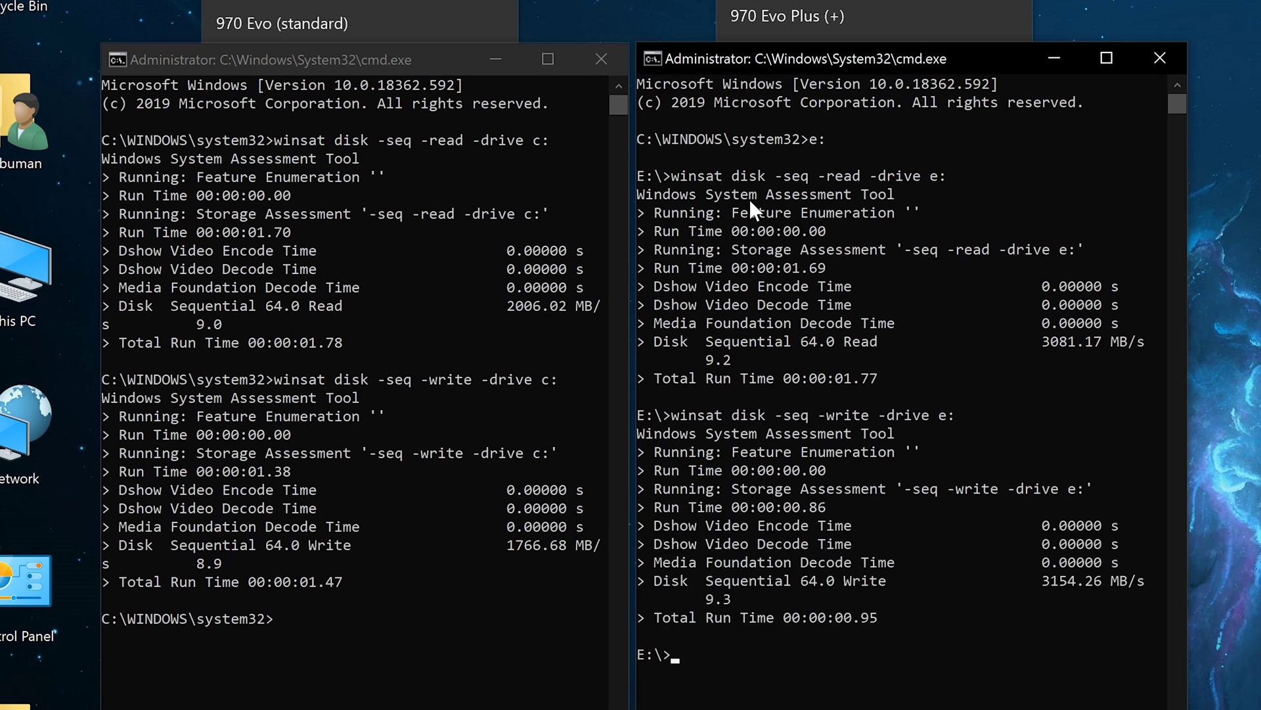
pyautogui.click(354, 60)
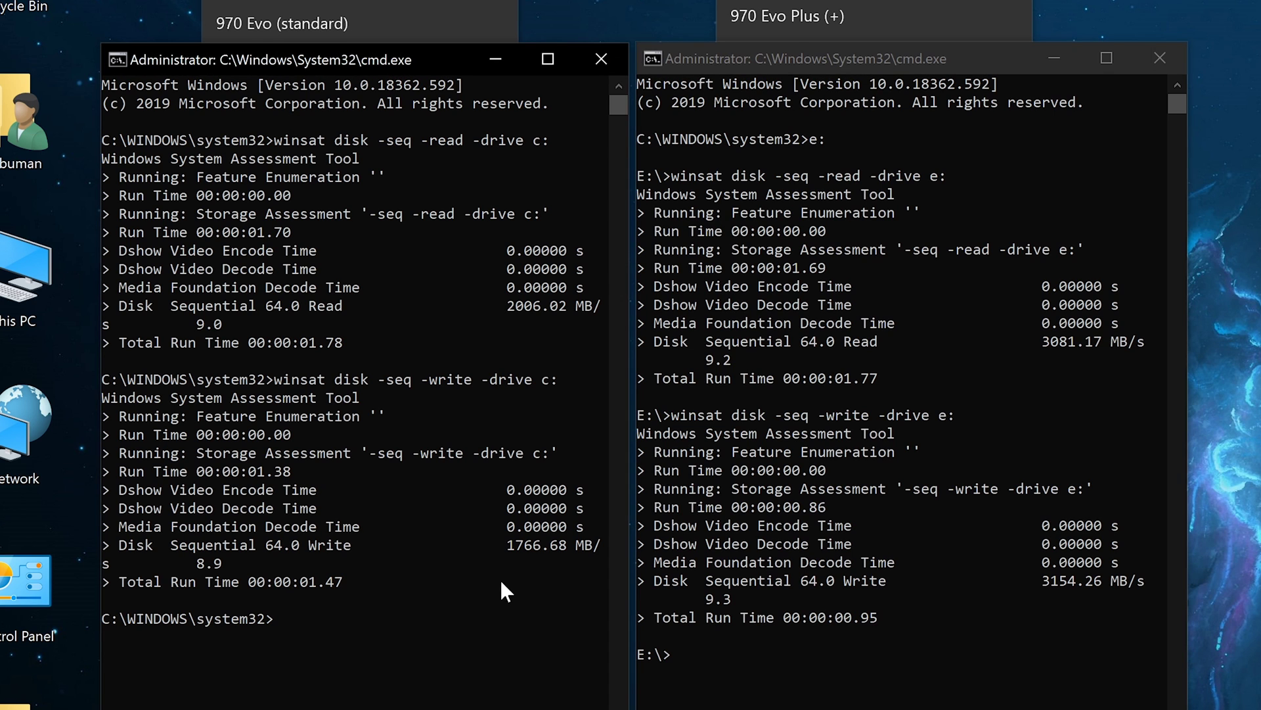
# Highlight write speeds and run times: 1766.68 MB/s and 1.47 s on C:, 3154 MB/s and .95 s on E:.
pyautogui.moveTo(507, 543); pyautogui.dragTo(592, 549)
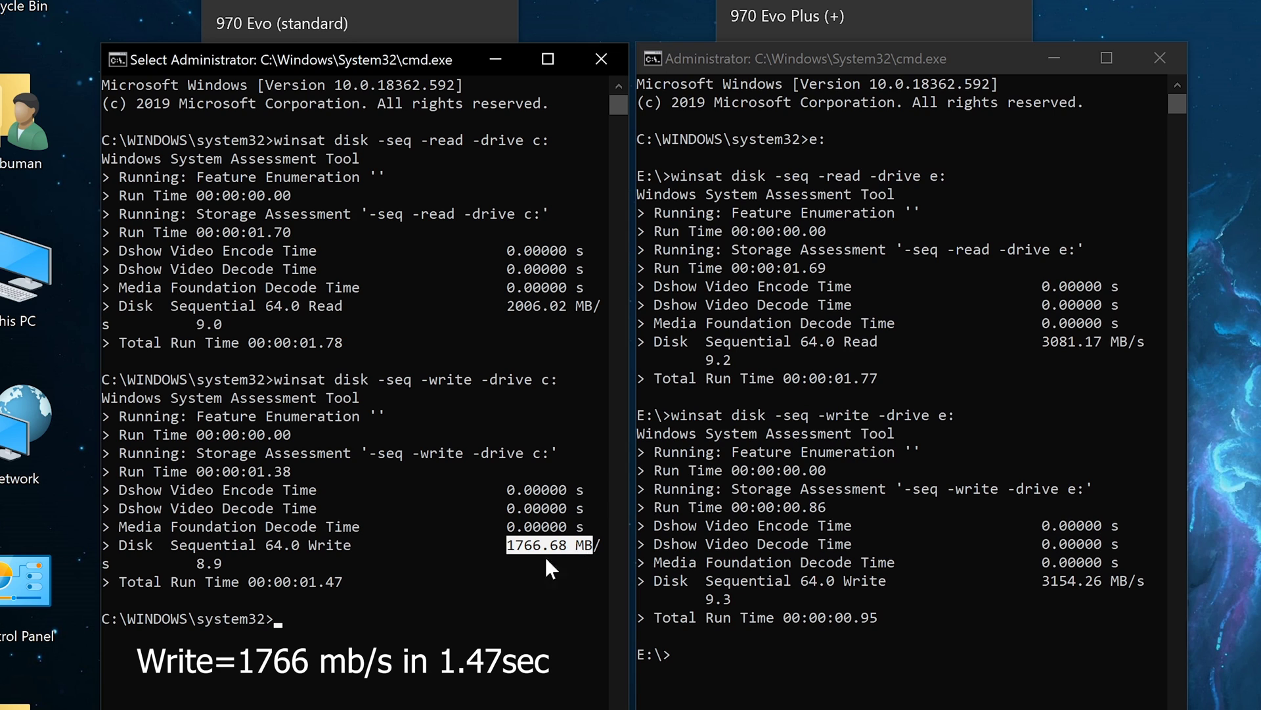
pyautogui.moveTo(350, 578); pyautogui.dragTo(303, 582)
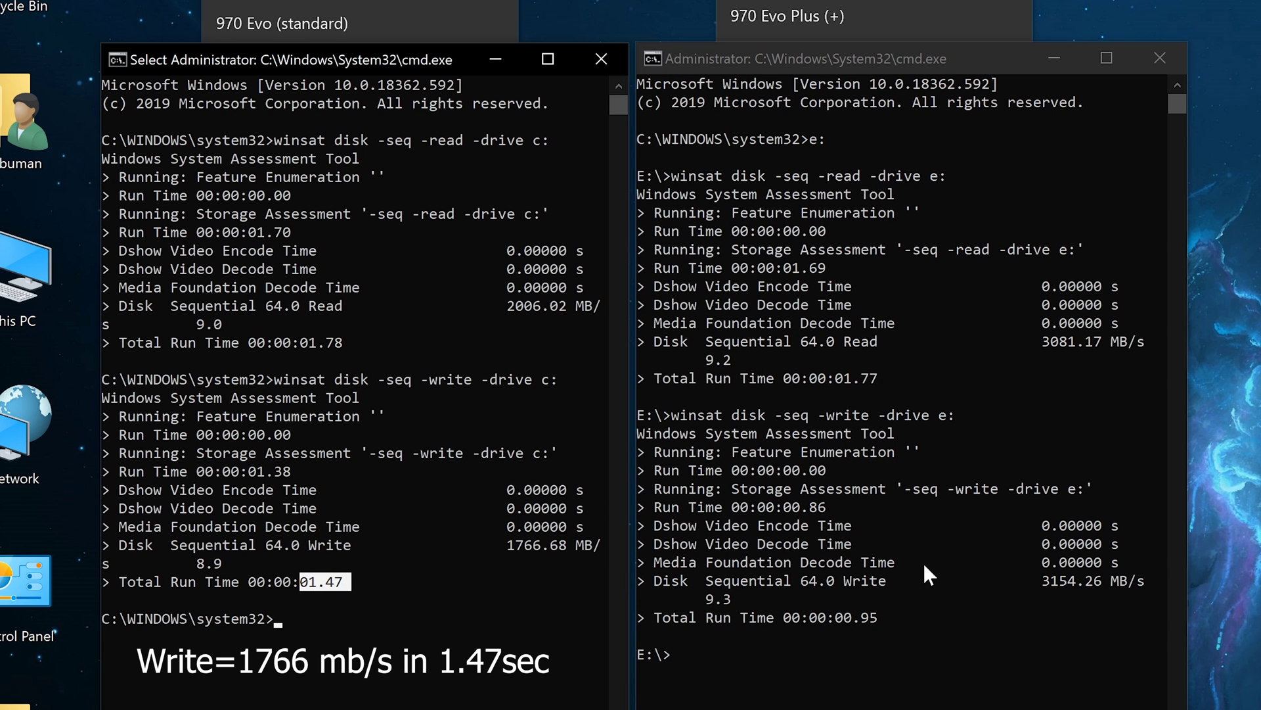
pyautogui.click(1044, 581)
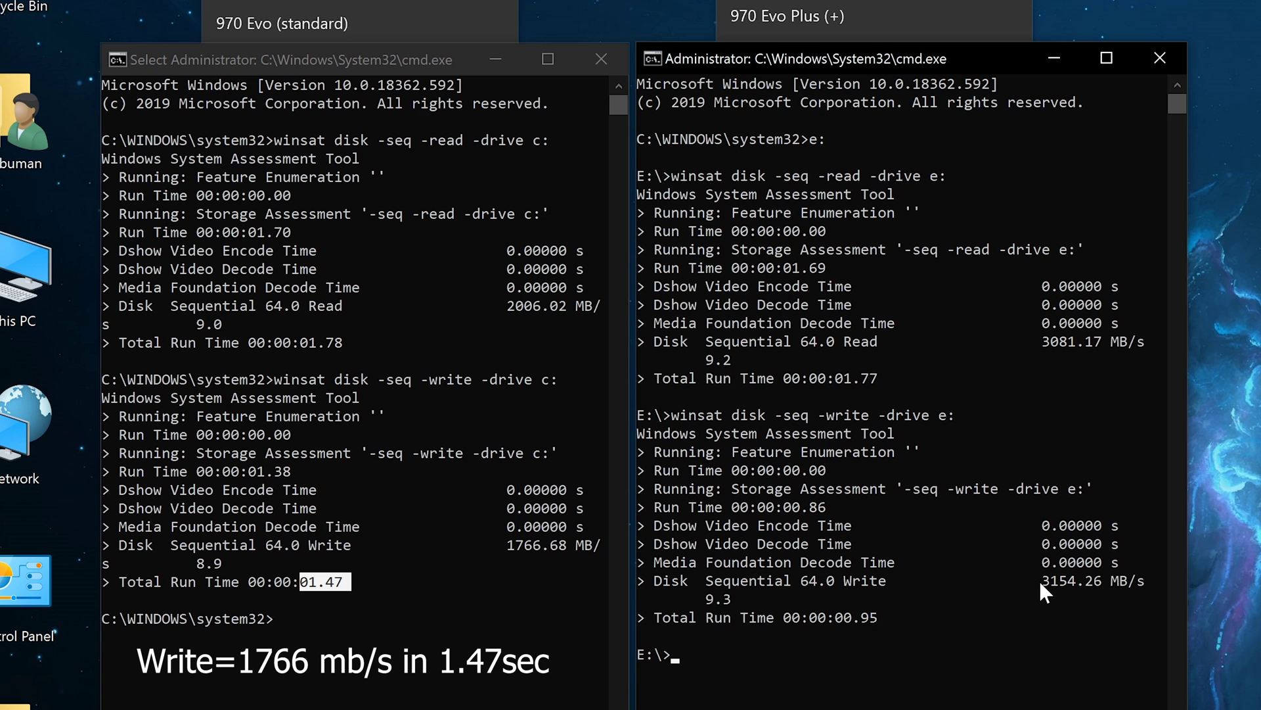
pyautogui.moveTo(1039, 574); pyautogui.dragTo(1083, 590)
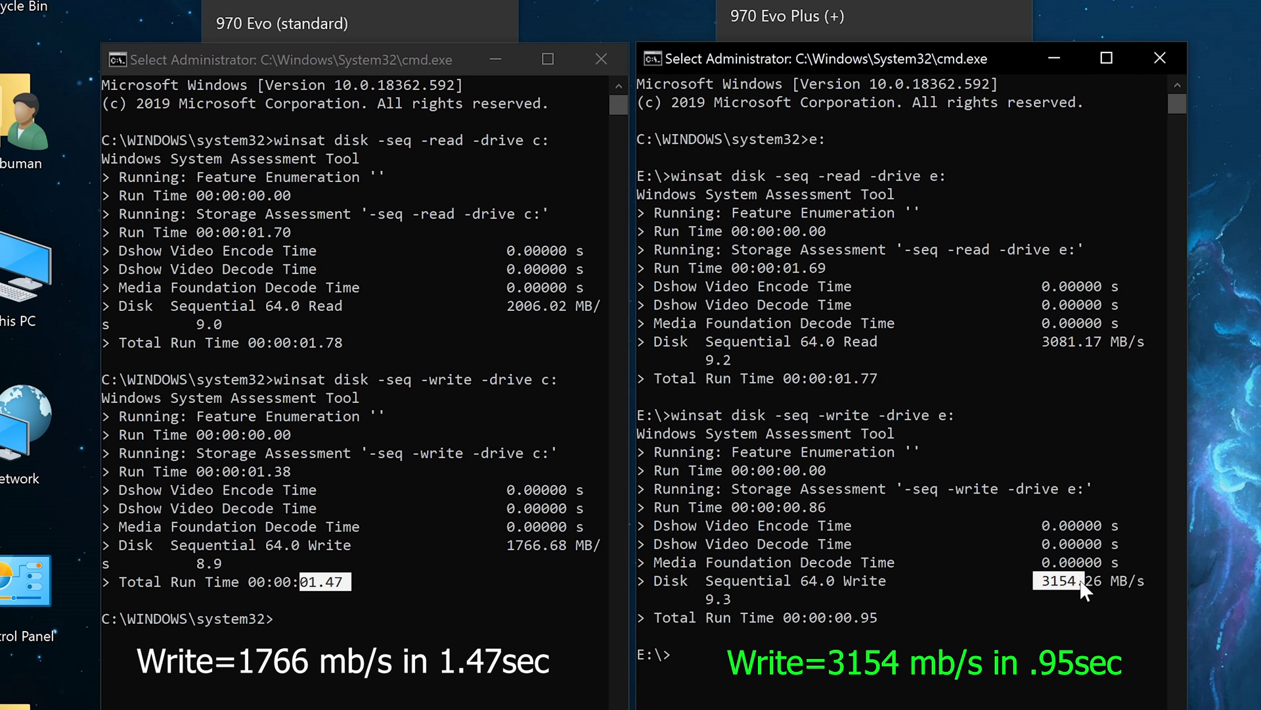
pyautogui.click(879, 618)
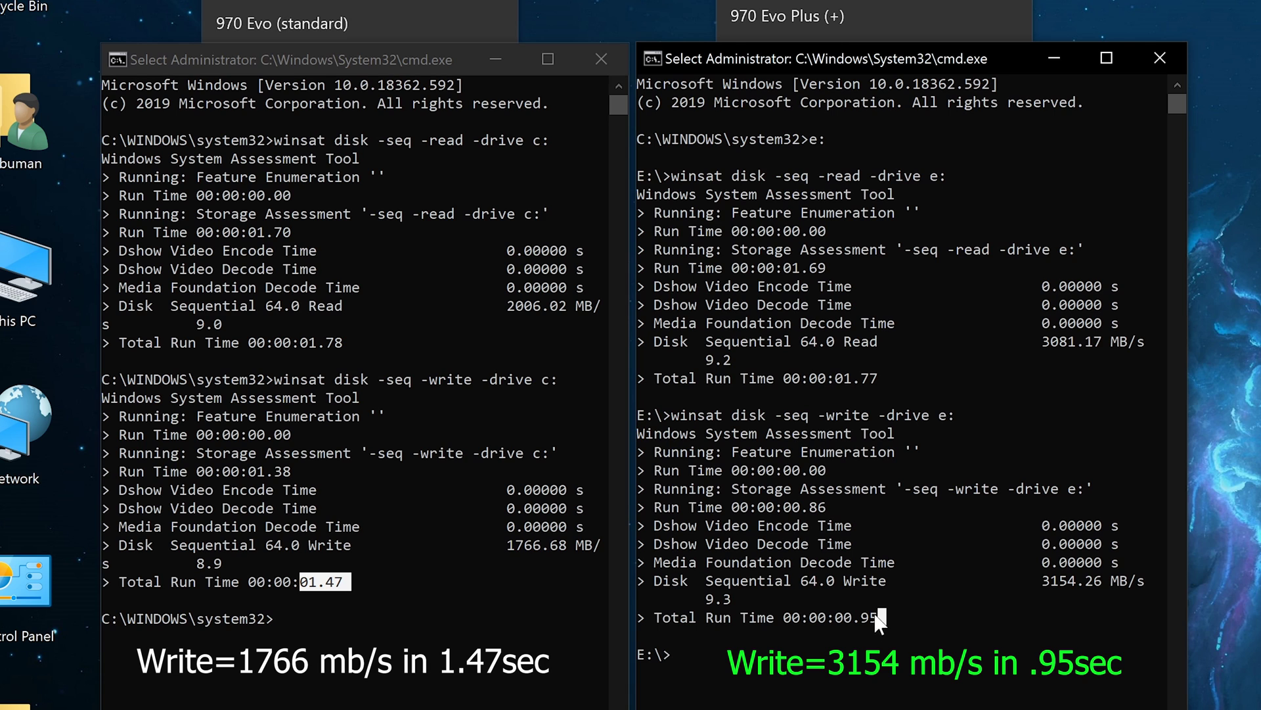
pyautogui.moveTo(875, 613); pyautogui.dragTo(855, 615)
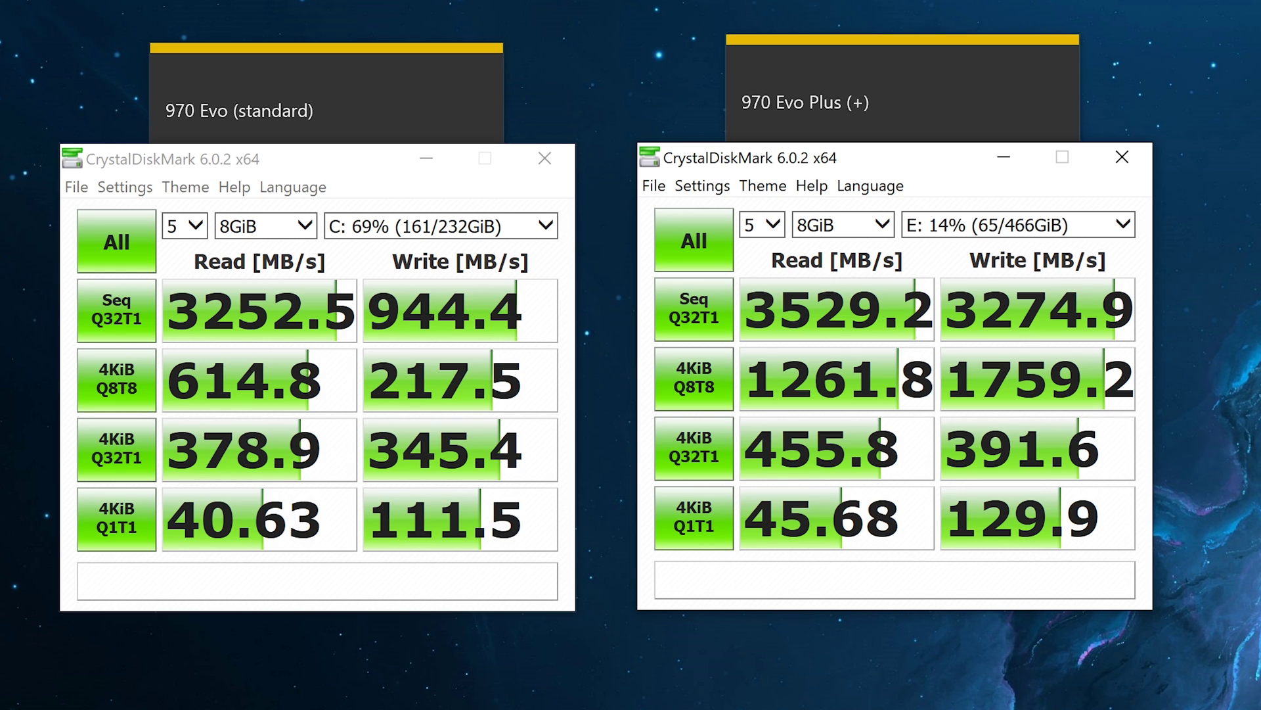
pyautogui.click(304, 167)
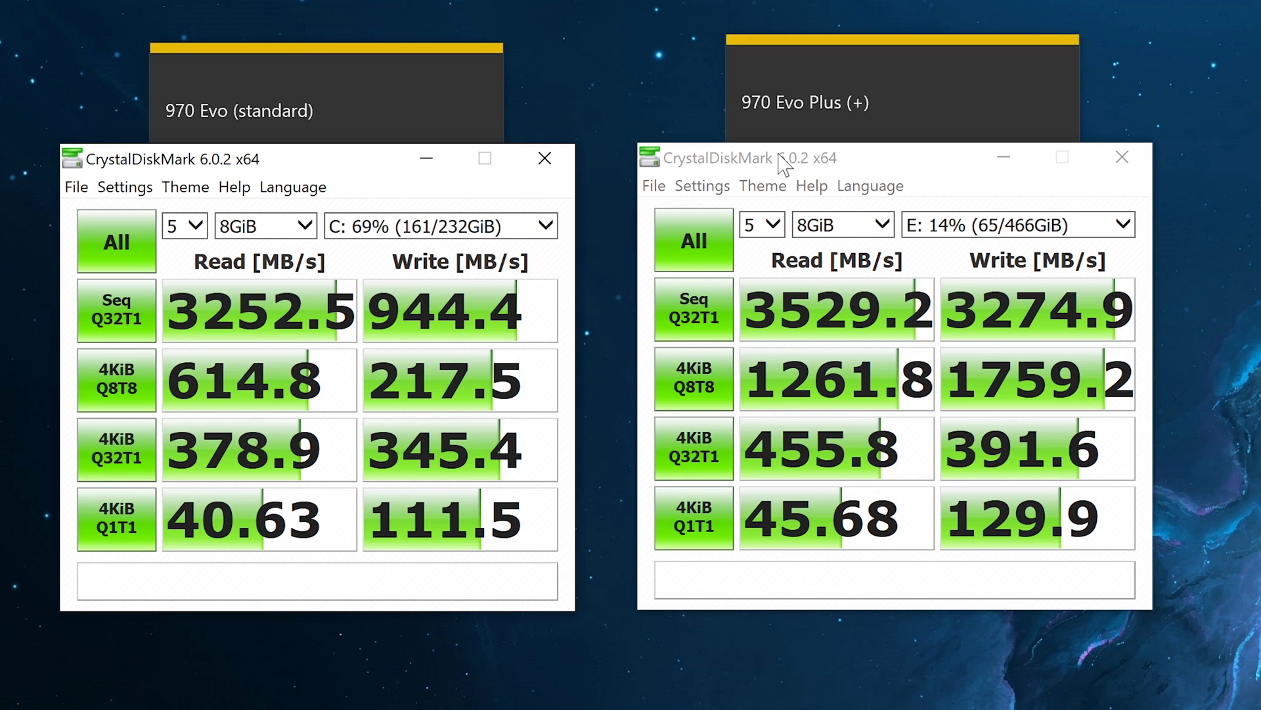
pyautogui.click(846, 157)
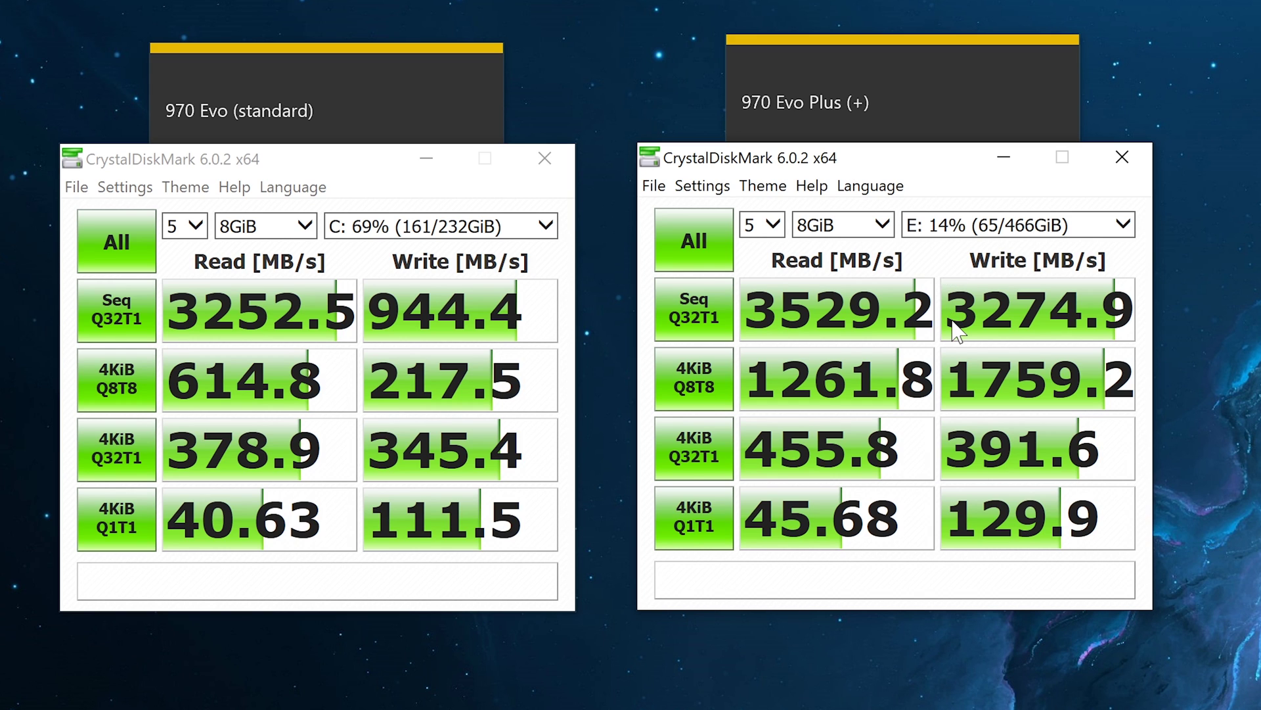
pyautogui.moveTo(973, 372)
pyautogui.click(358, 169)
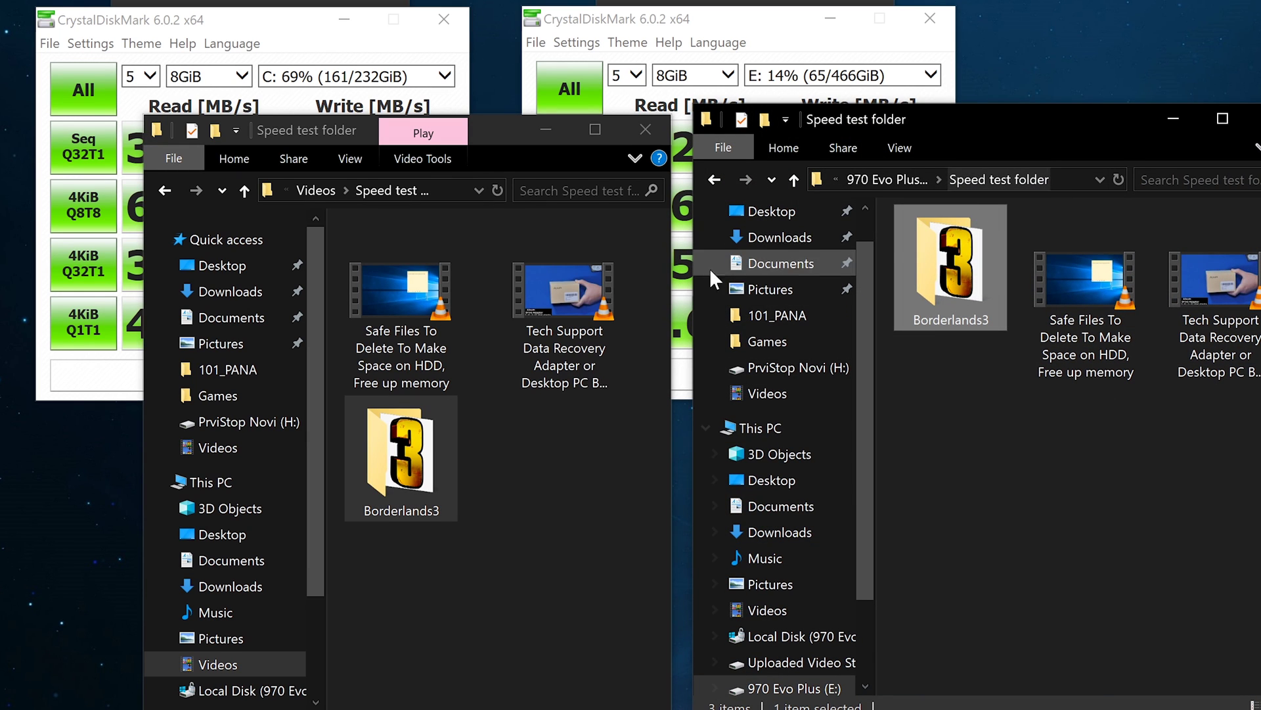
# Move the 970 Evo and 970 Evo Plus Speed test folder windows up so both are fully visible.
pyautogui.moveTo(482, 132); pyautogui.dragTo(409, 86)
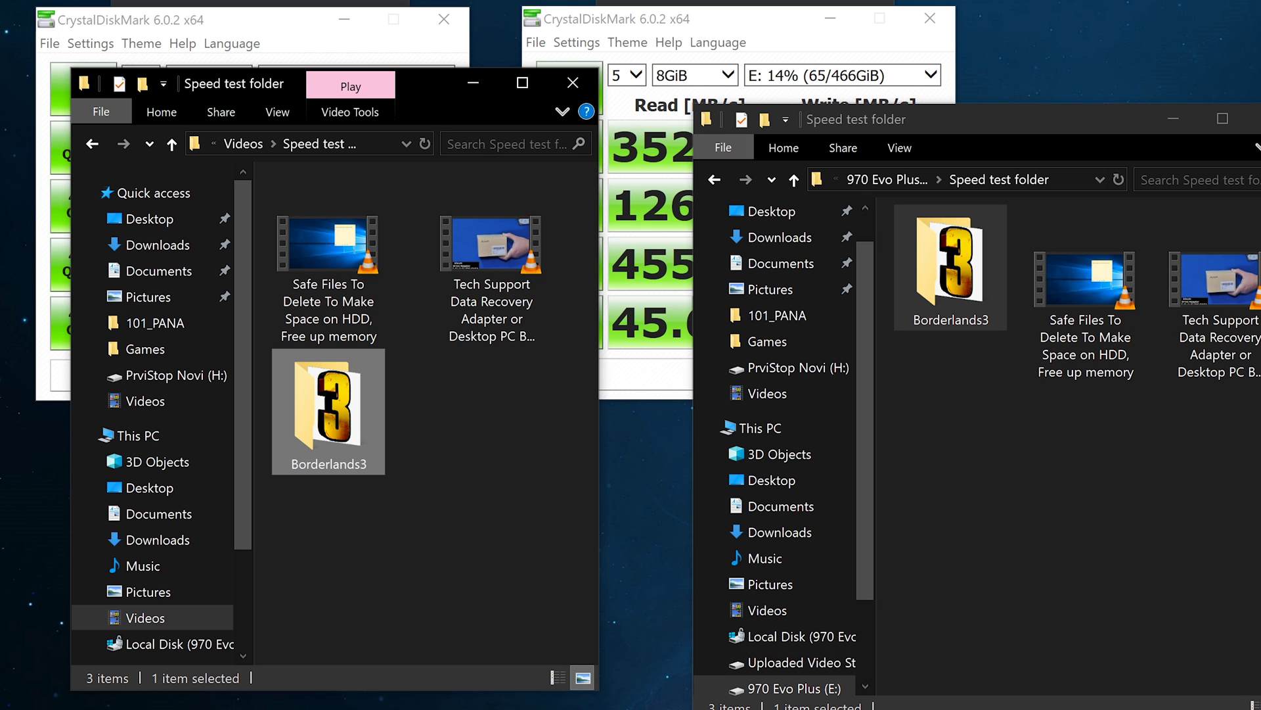
pyautogui.click(942, 127)
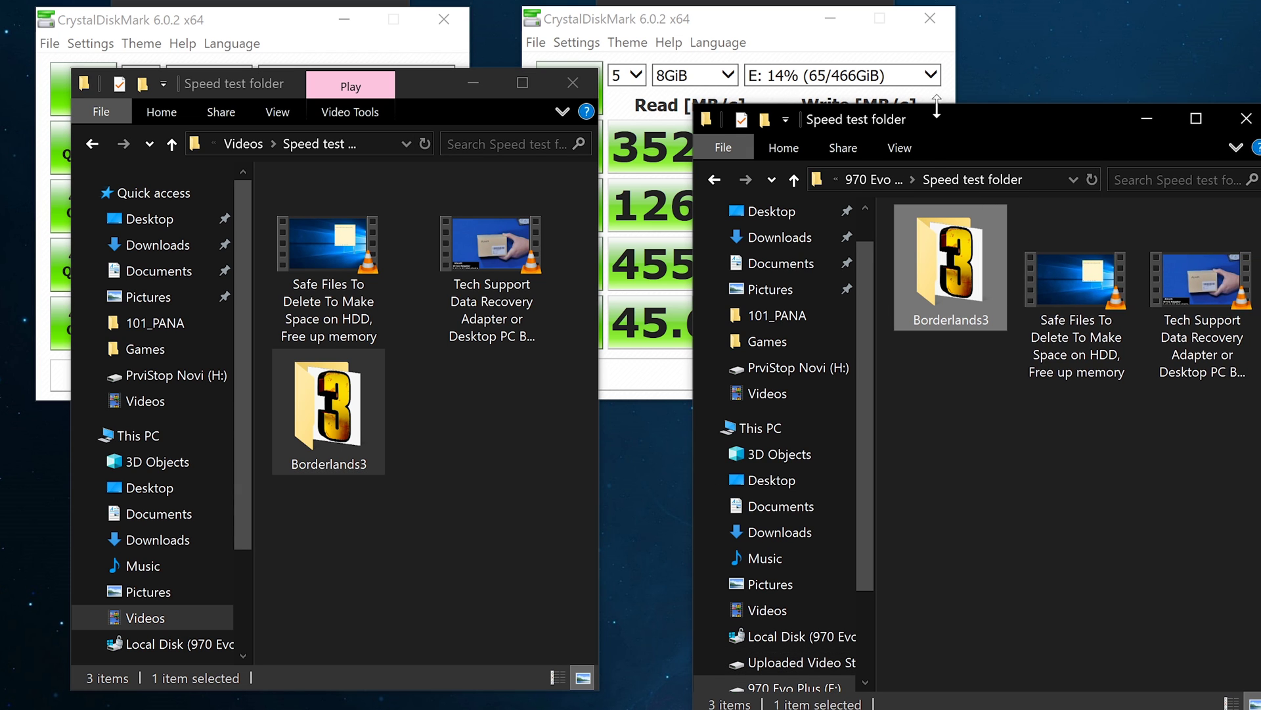
pyautogui.moveTo(942, 127); pyautogui.dragTo(877, 86)
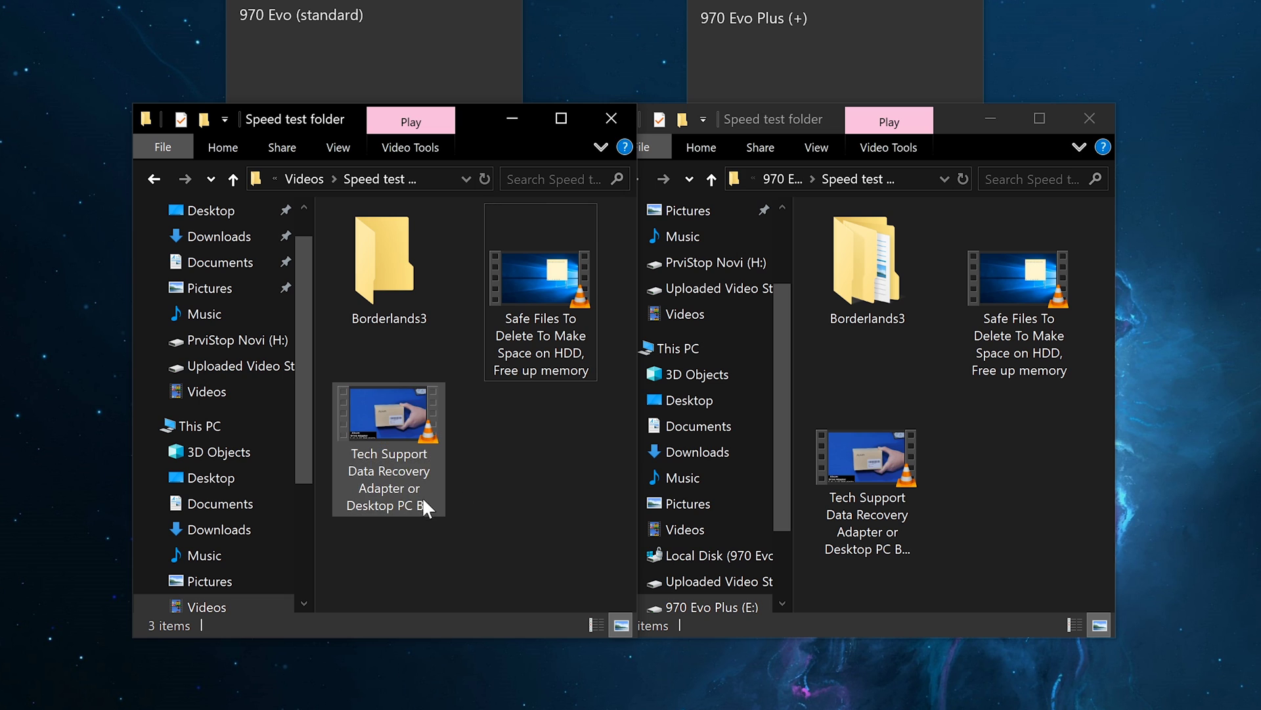
# Select the Tech Support and Safe Files videos on both drives and add them to Speed test folder.rar.
pyautogui.click(376, 423)
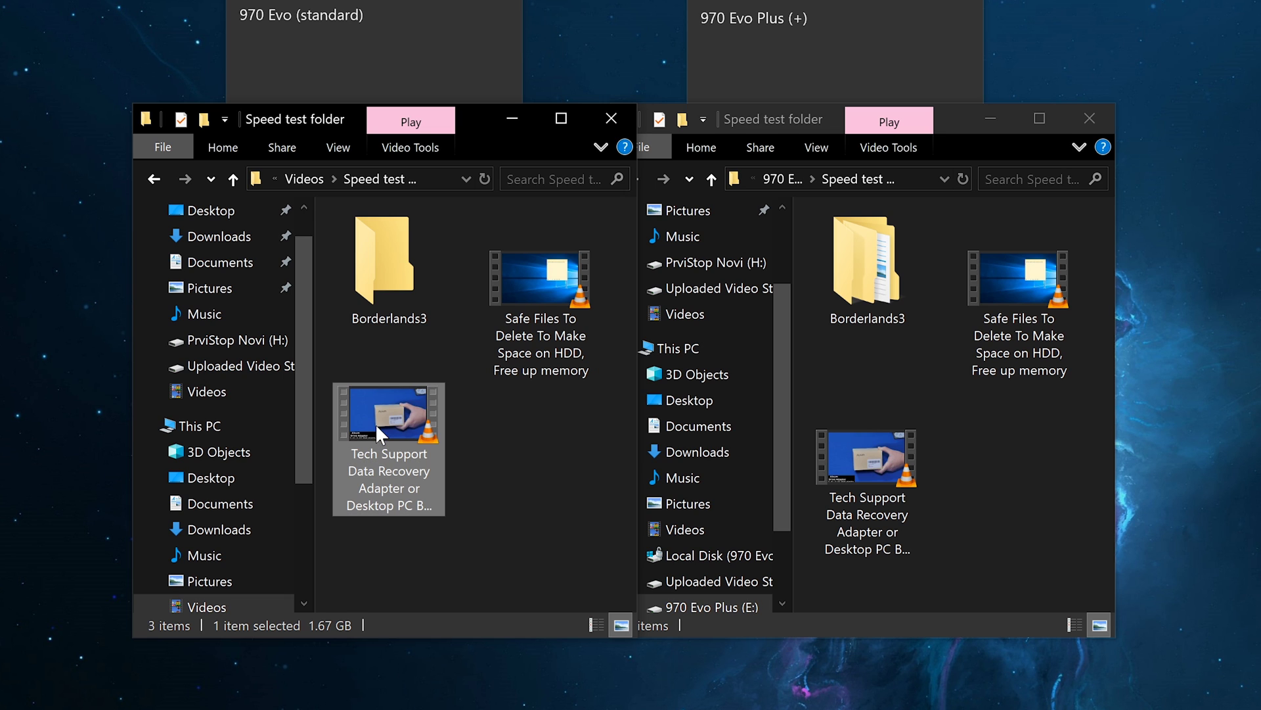
pyautogui.keyDown('ctrl'); pyautogui.click(529, 298); pyautogui.keyUp('ctrl')
pyautogui.click(893, 467)
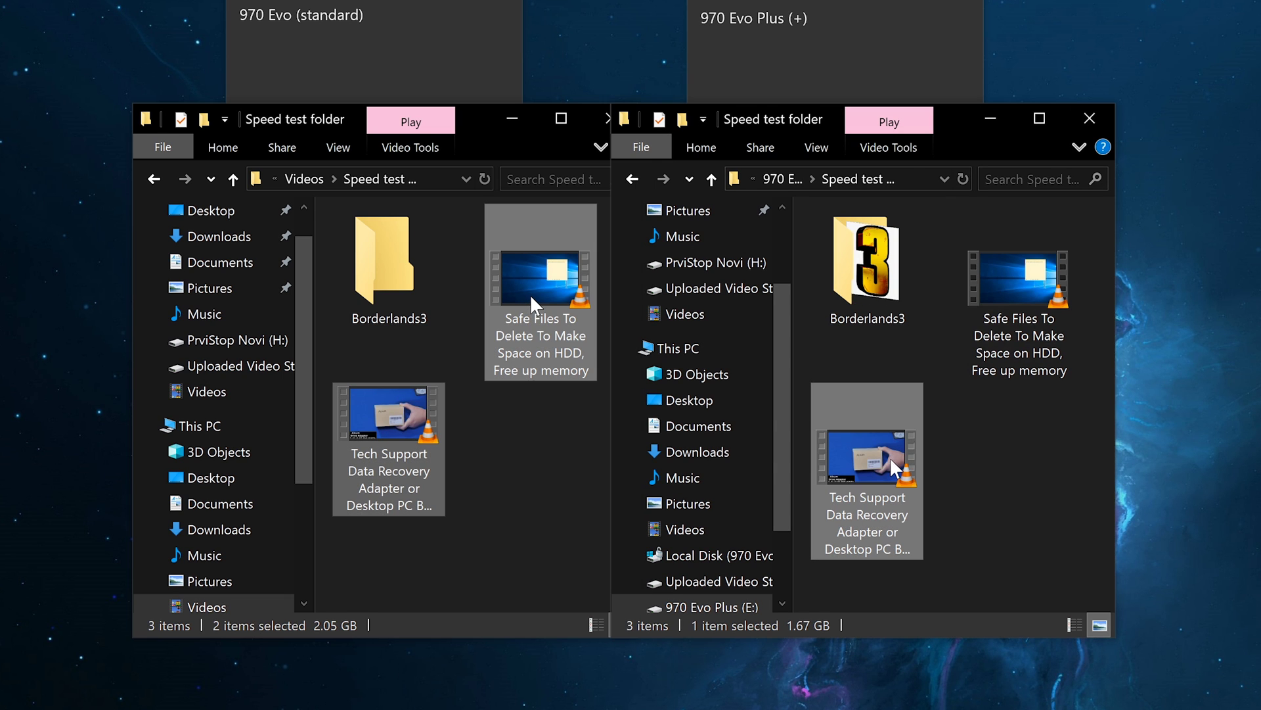
pyautogui.rightClick(529, 294)
pyautogui.click(1018, 289)
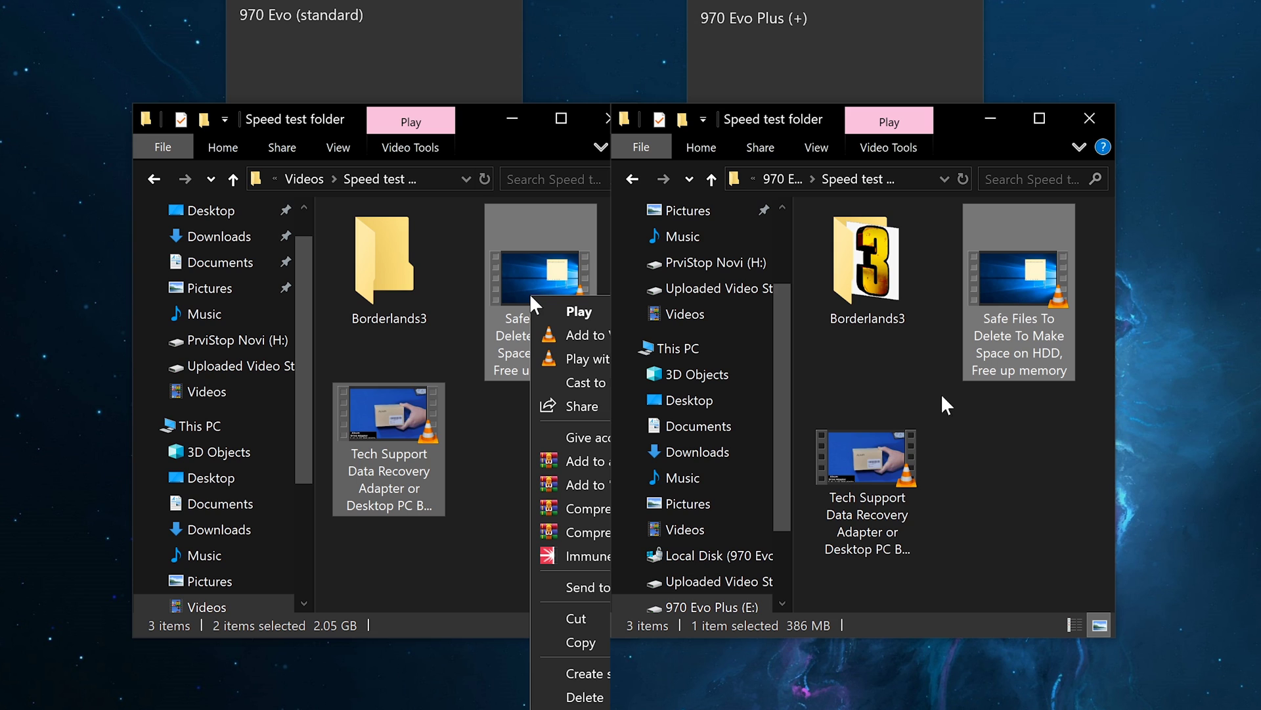
pyautogui.keyDown('ctrl'); pyautogui.click(876, 473); pyautogui.keyUp('ctrl')
pyautogui.rightClick(876, 460)
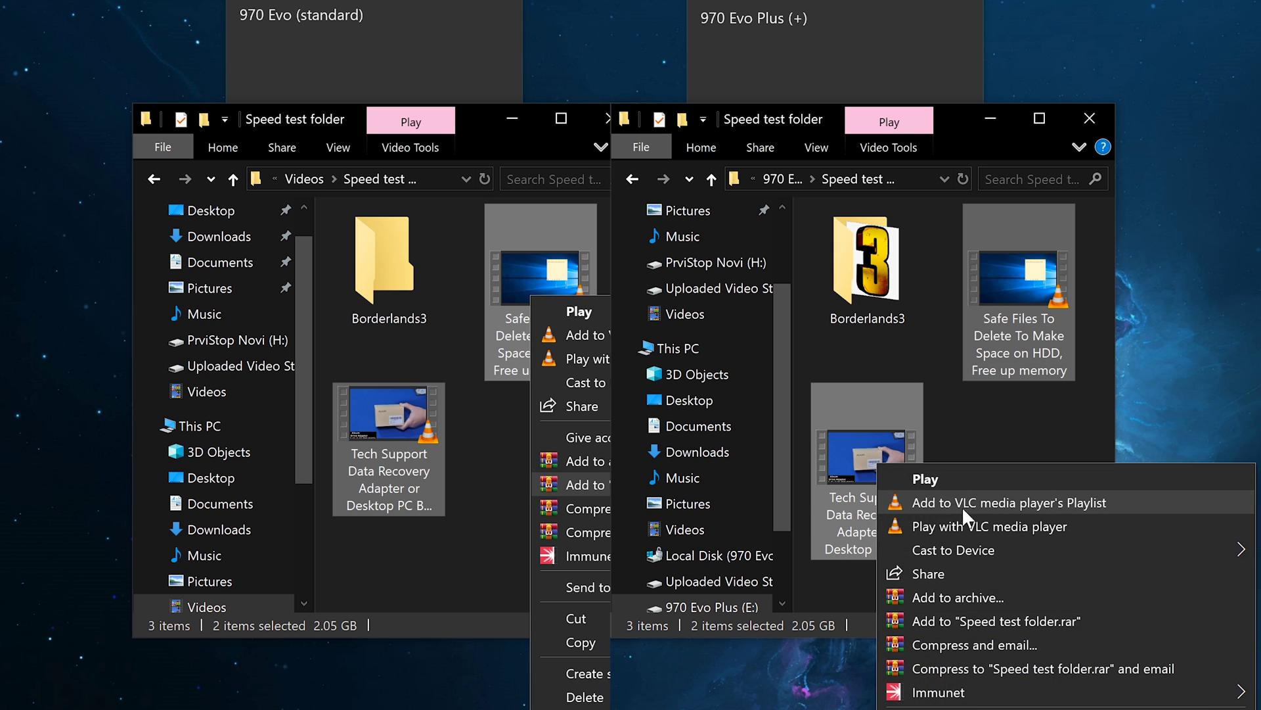
pyautogui.click(1003, 620)
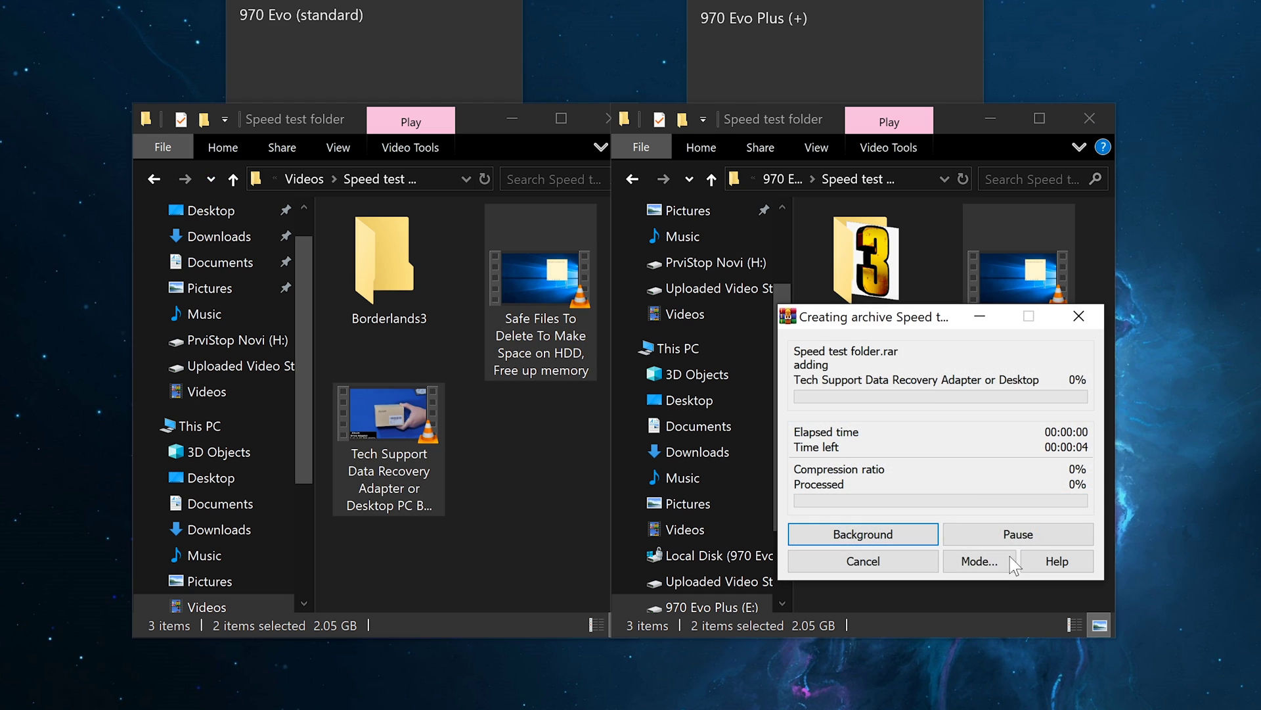
# Arrange the 970 Evo and 970 Evo Plus WinRAR progress windows side by side near the top.
pyautogui.moveTo(872, 322); pyautogui.dragTo(704, 165)
pyautogui.moveTo(411, 281); pyautogui.dragTo(321, 282)
pyautogui.moveTo(704, 164); pyautogui.dragTo(726, 136)
pyautogui.moveTo(321, 282); pyautogui.dragTo(284, 102)
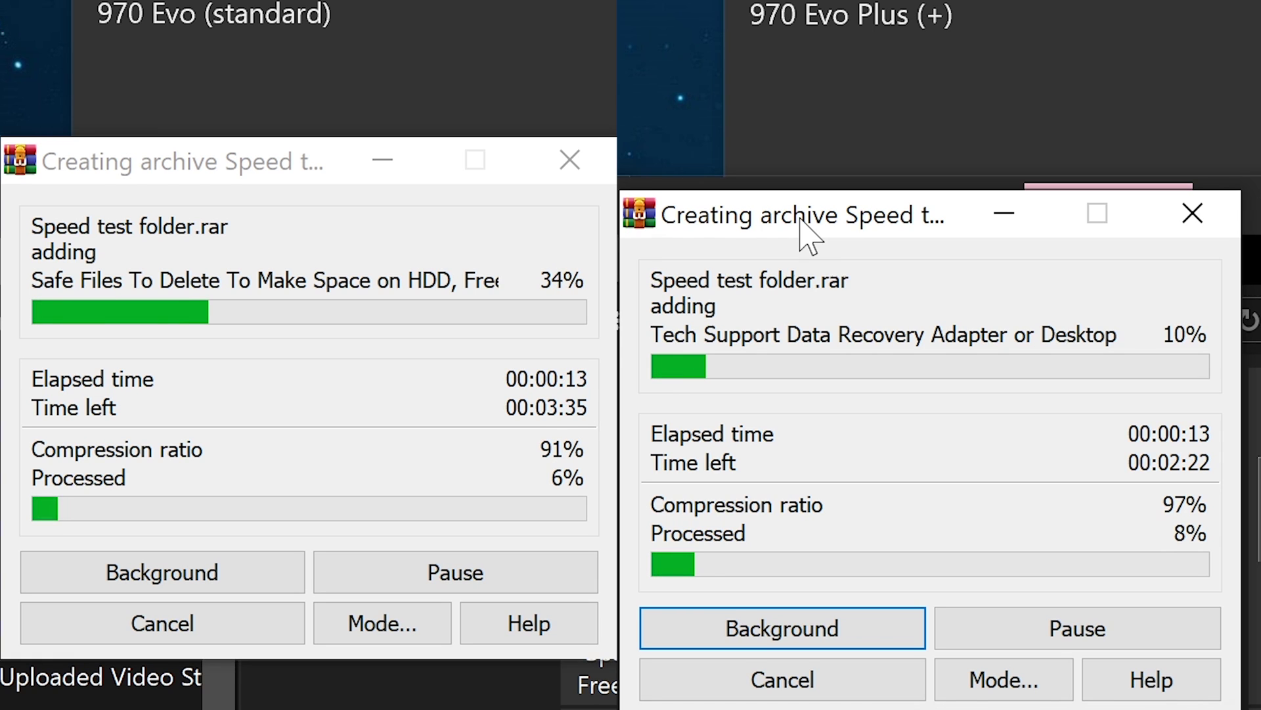
# Raise the 970 Evo Plus progress window while both Speed test folder.rar archives finish.
pyautogui.moveTo(800, 220); pyautogui.dragTo(822, 165)
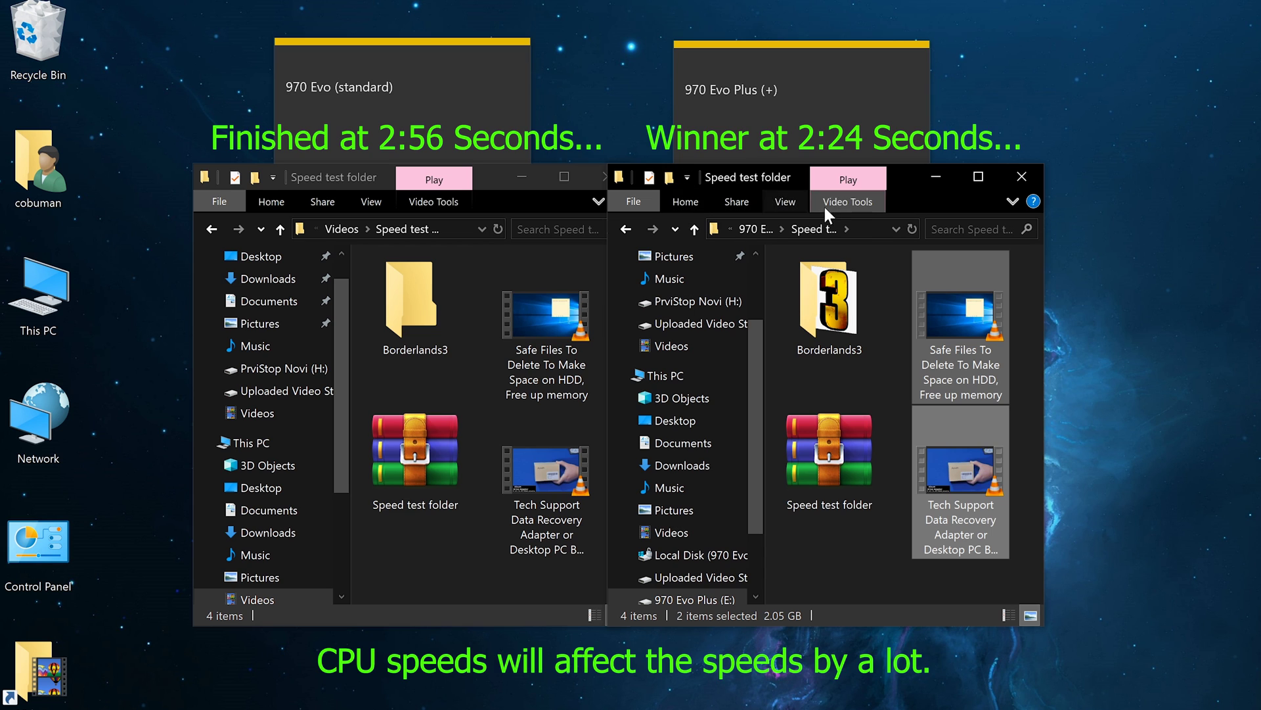
# Deselect the two video files in the 970 Evo Plus Speed test folder.
pyautogui.click(834, 560)
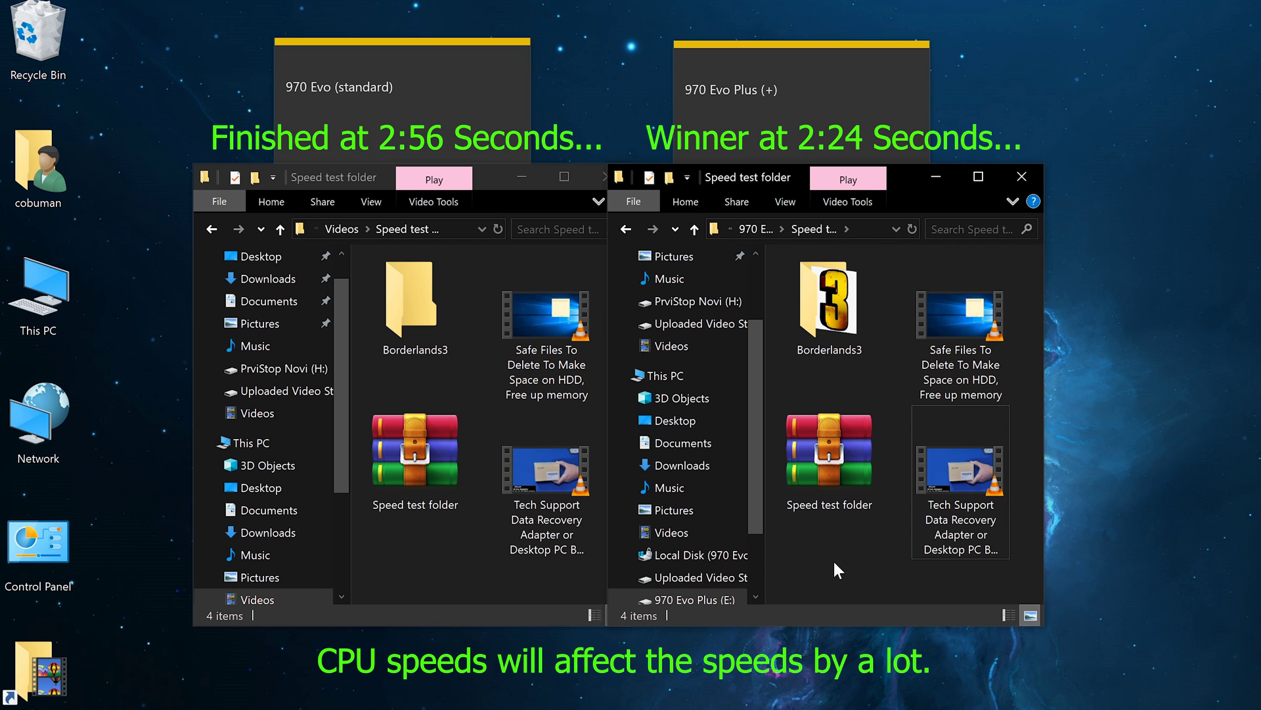